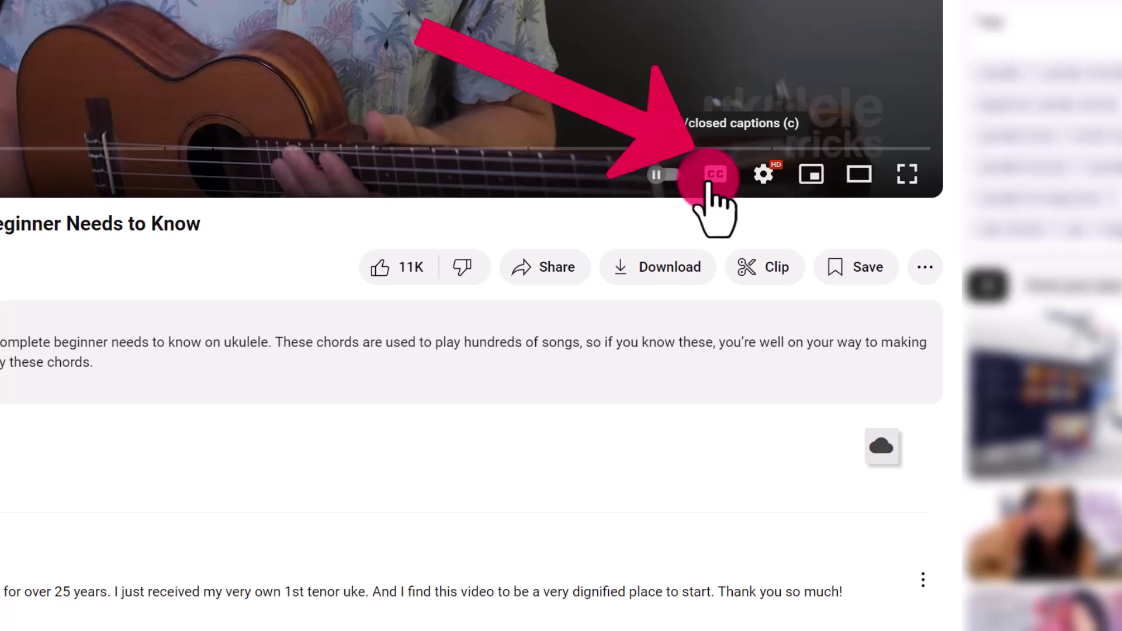
- Turn on captions for the ukulele video with the player's CC button
left_click(715, 175)
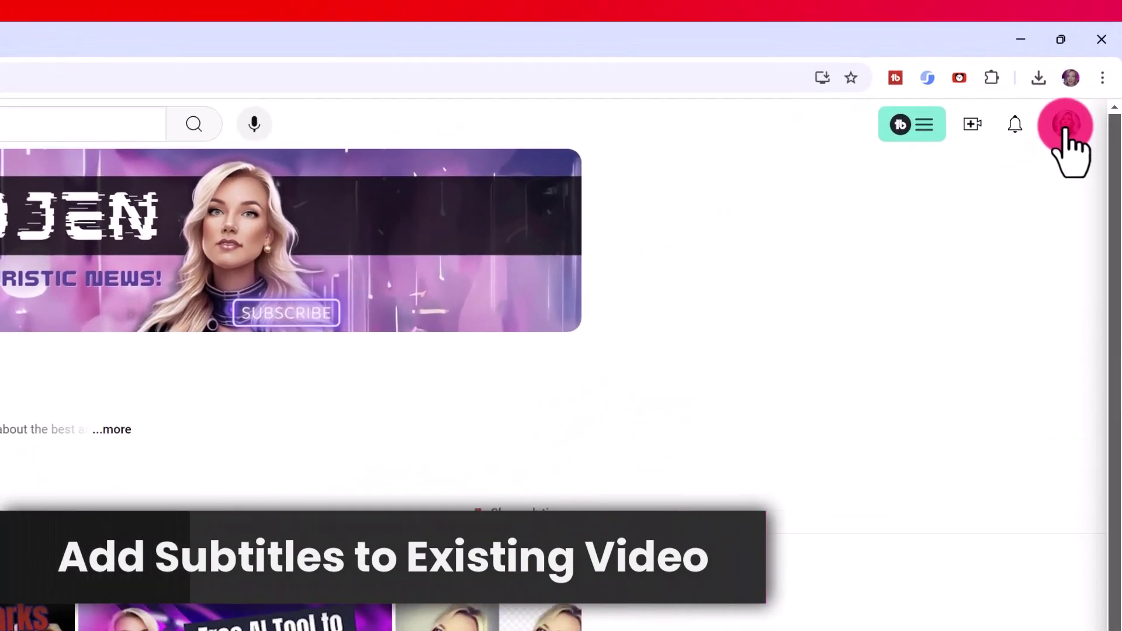
- Open the FREE AI Image Enhancer video's subtitles from YouTube Studio's Subtitles page
left_click(1065, 125)
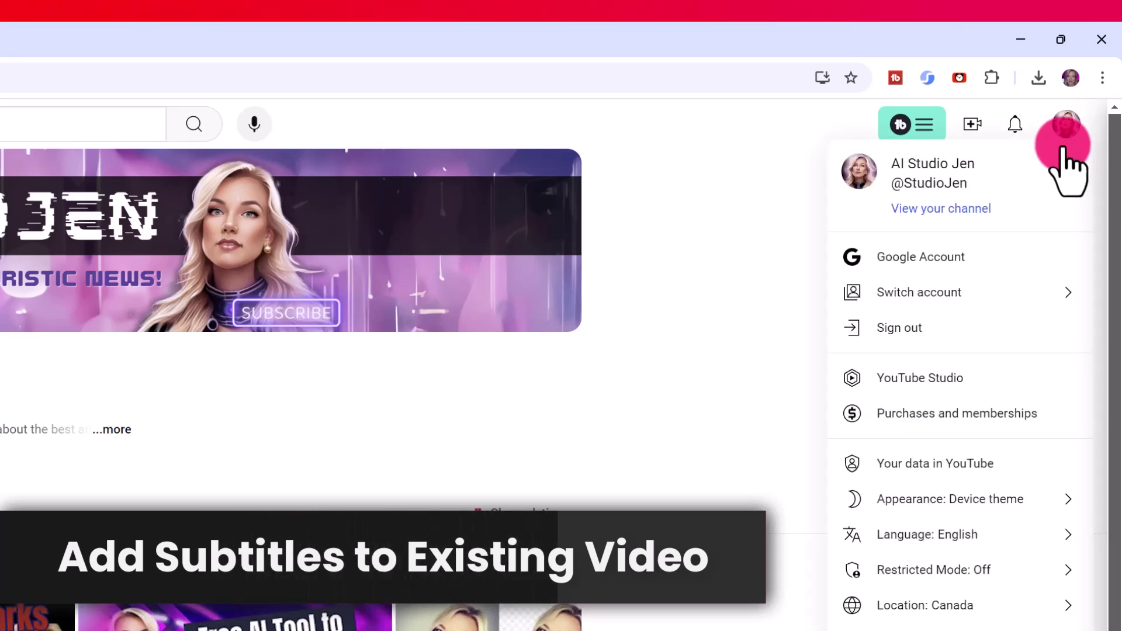
left_click(983, 380)
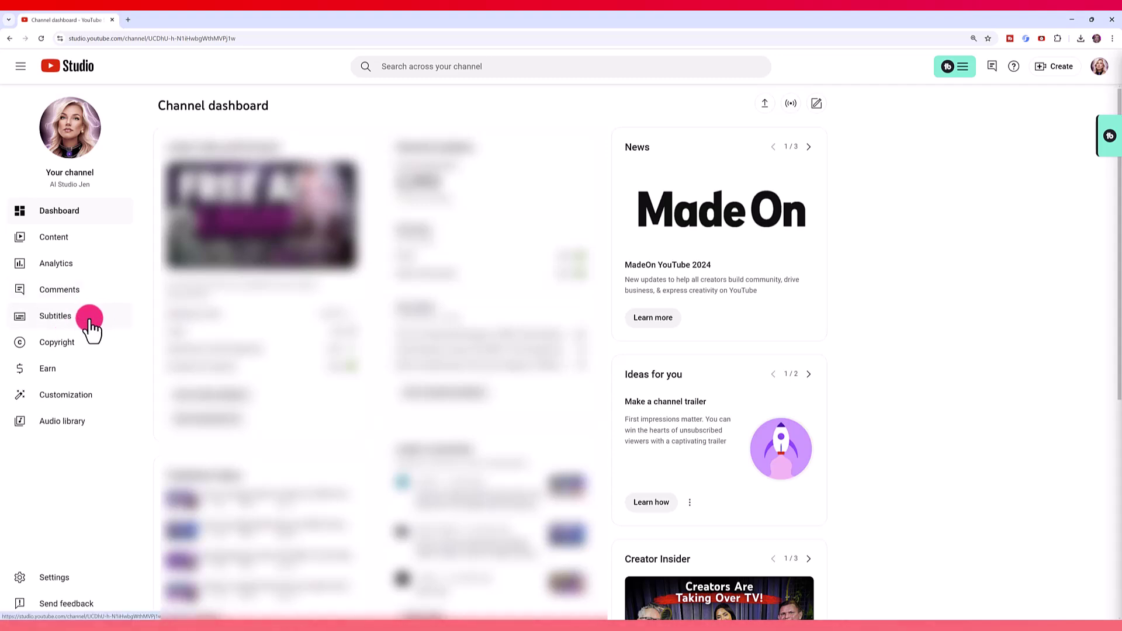
left_click(91, 326)
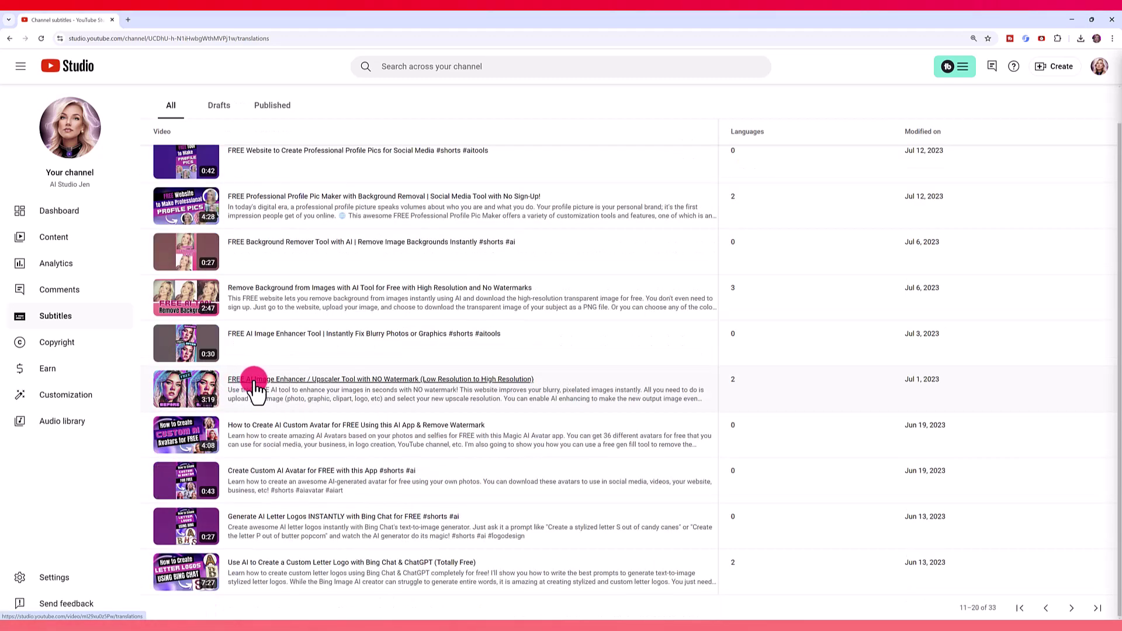
left_click(256, 385)
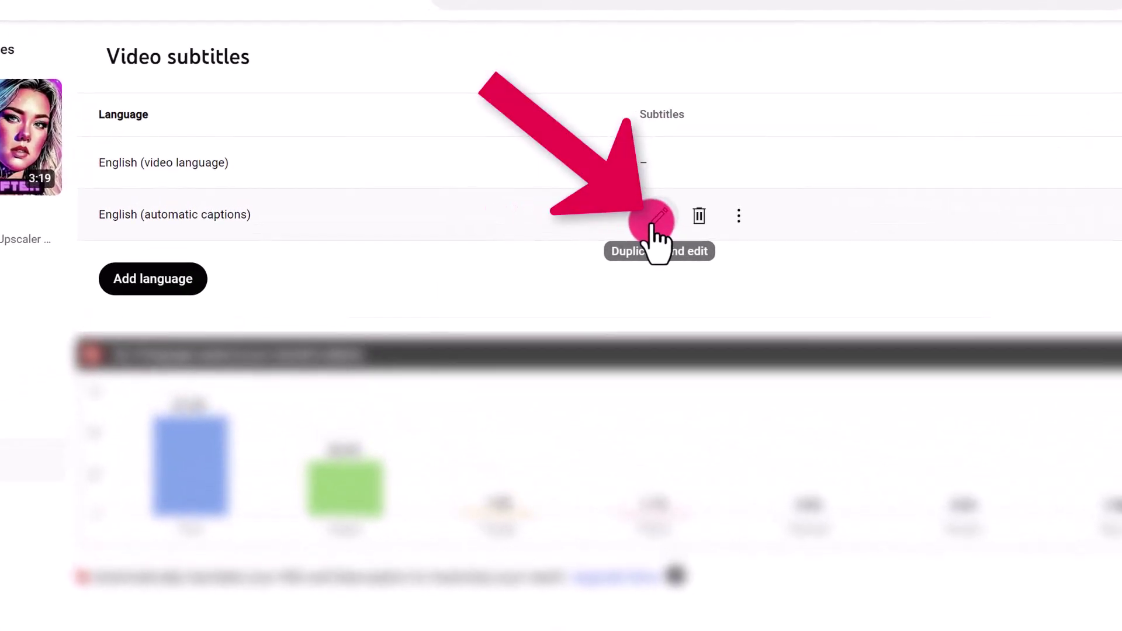
- Duplicate the English automatic captions for editing and show them with timings, selecting the first caption
left_click(651, 225)
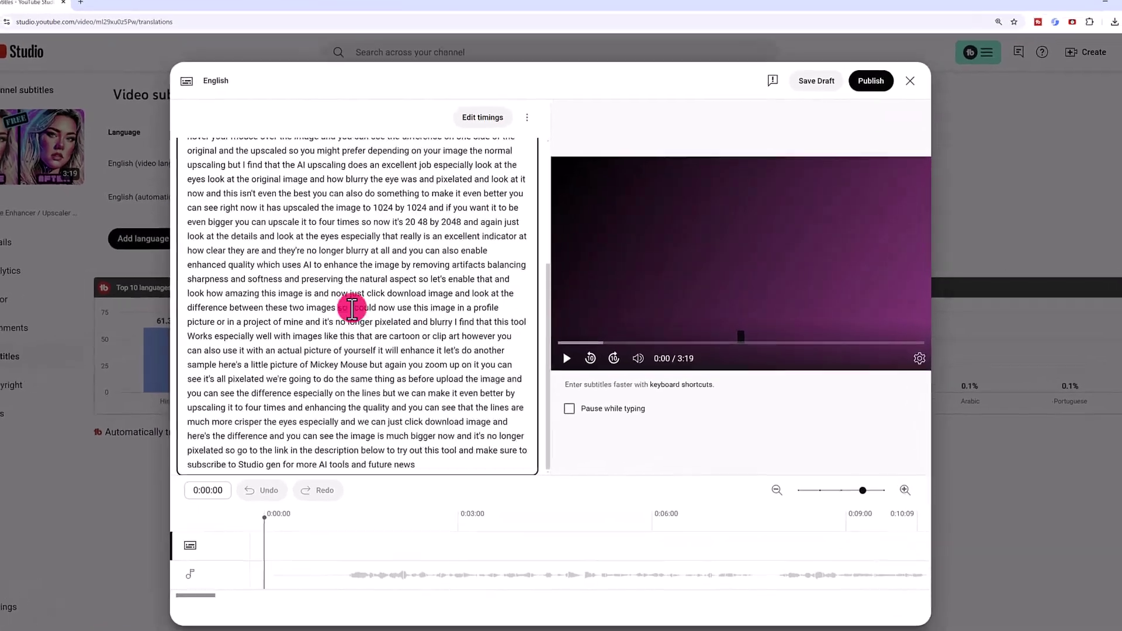
left_click_drag(523, 368, 522, 260)
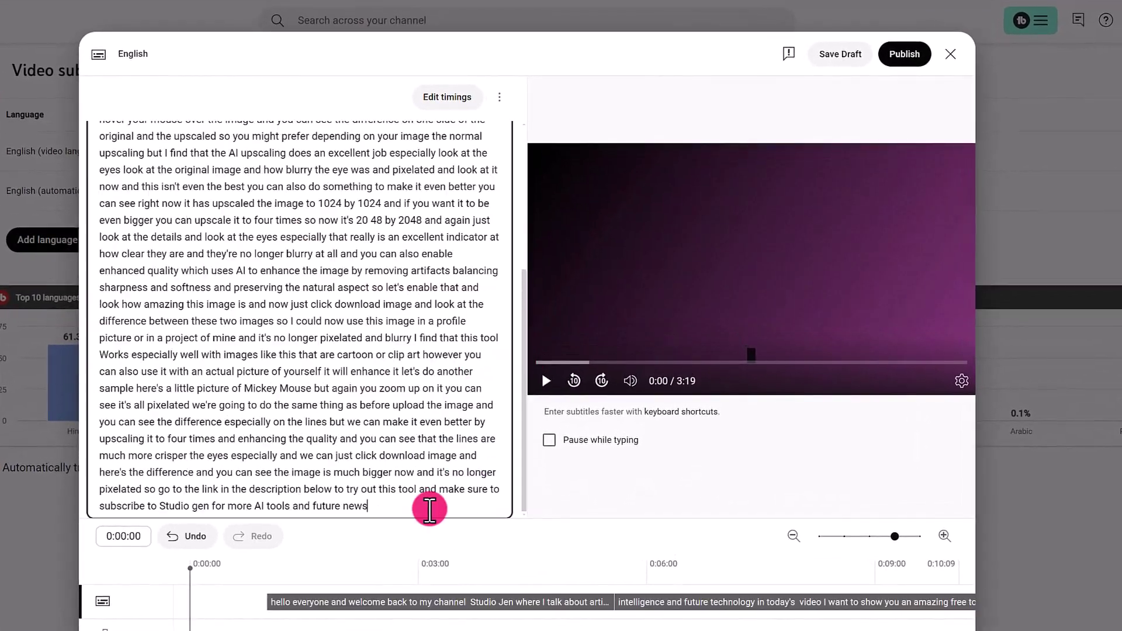
scroll(431, 506, "up", 10)
left_click(93, 124)
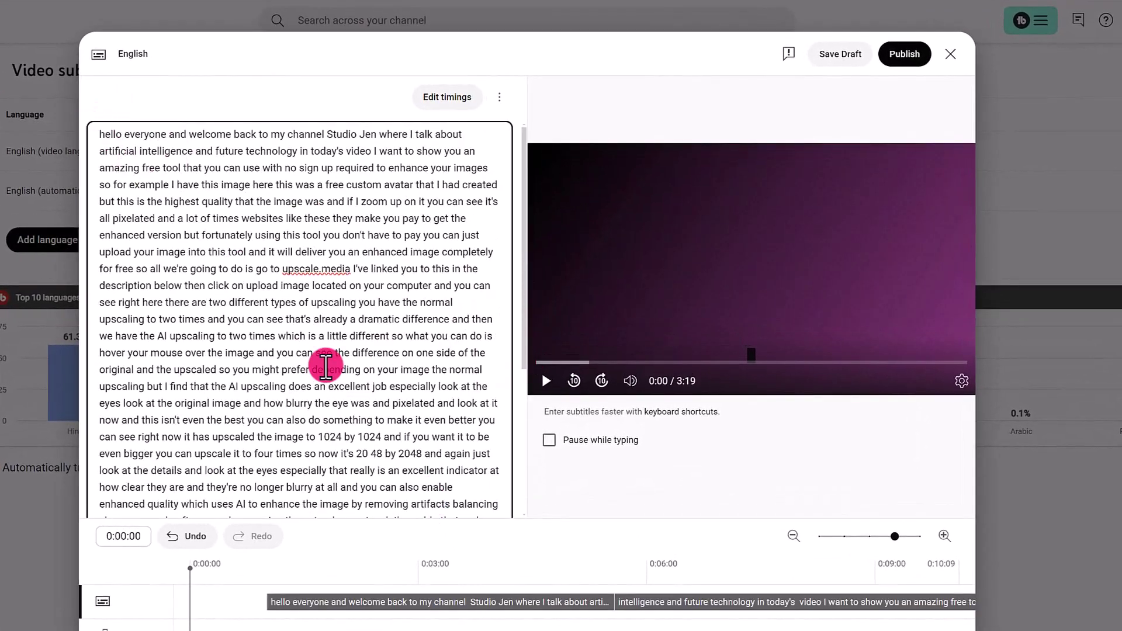
scroll(415, 465, "down", 3)
scroll(431, 488, "down", 2)
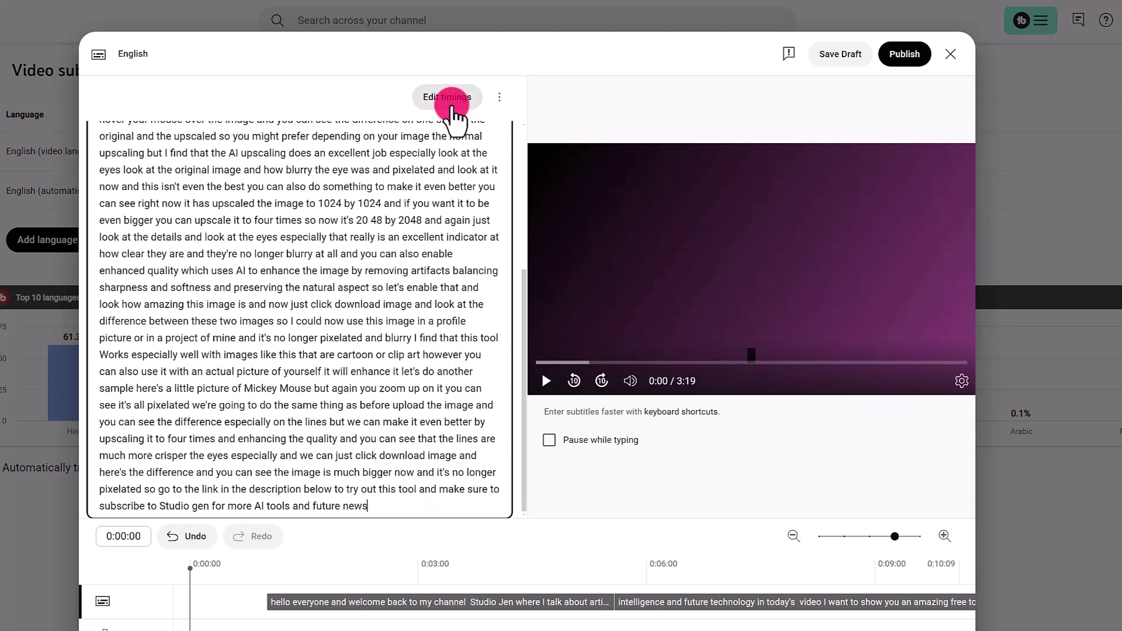
left_click(450, 101)
left_click(230, 156)
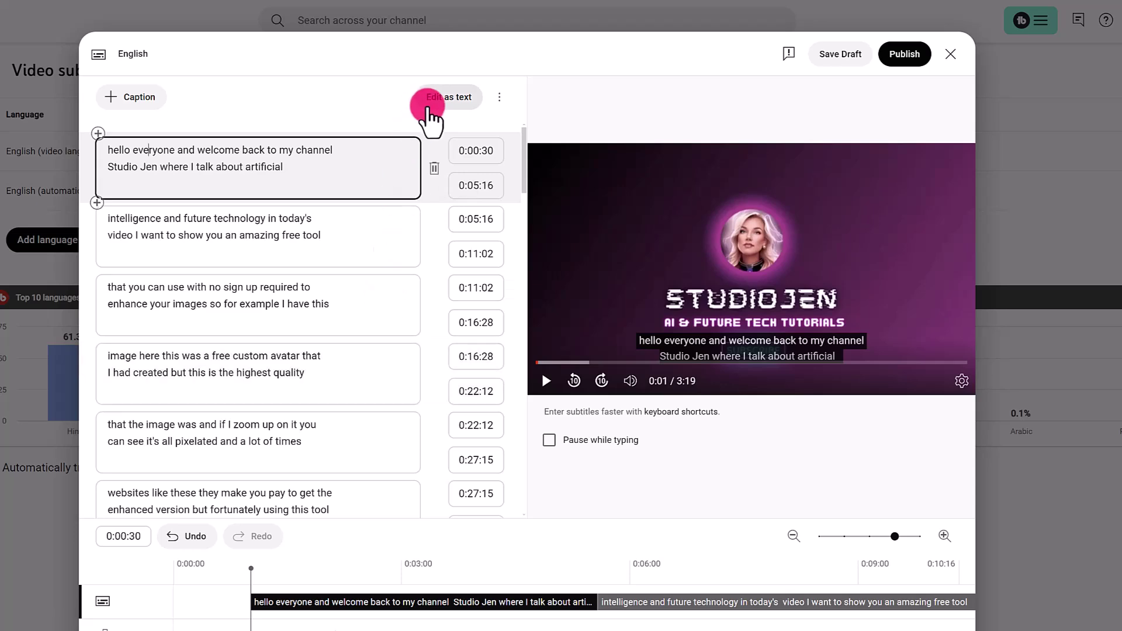
- Capitalise 'Hello' and add commas to the opening greeting in the plain-text transcript
left_click(431, 107)
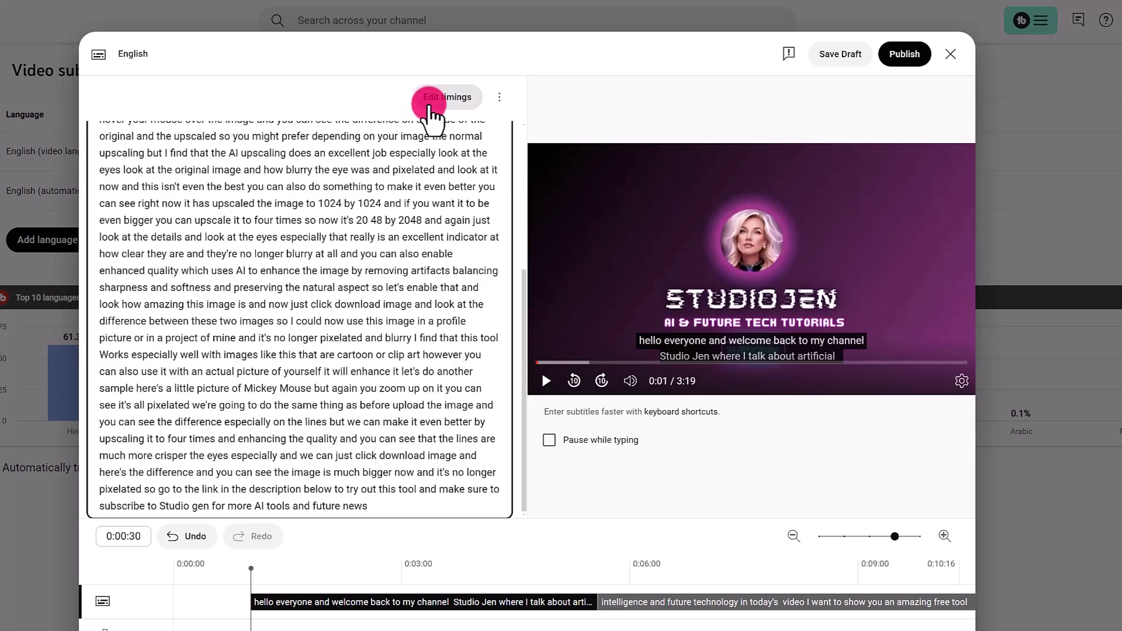
scroll(303, 353, "down", 2)
scroll(351, 370, "down", 3)
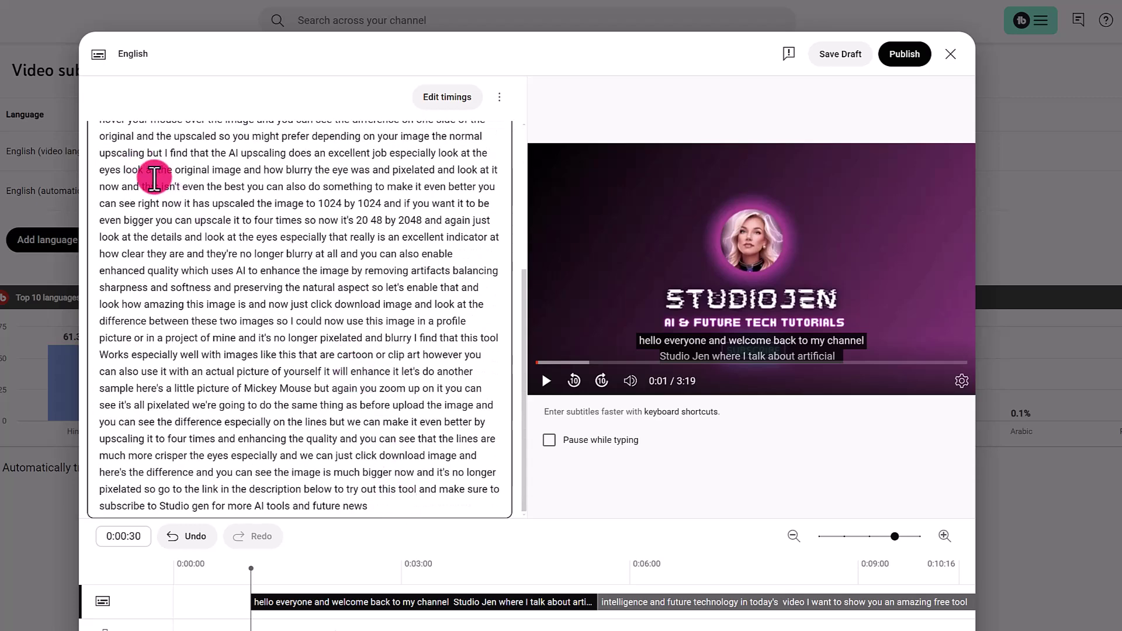
scroll(225, 297, "up", 5)
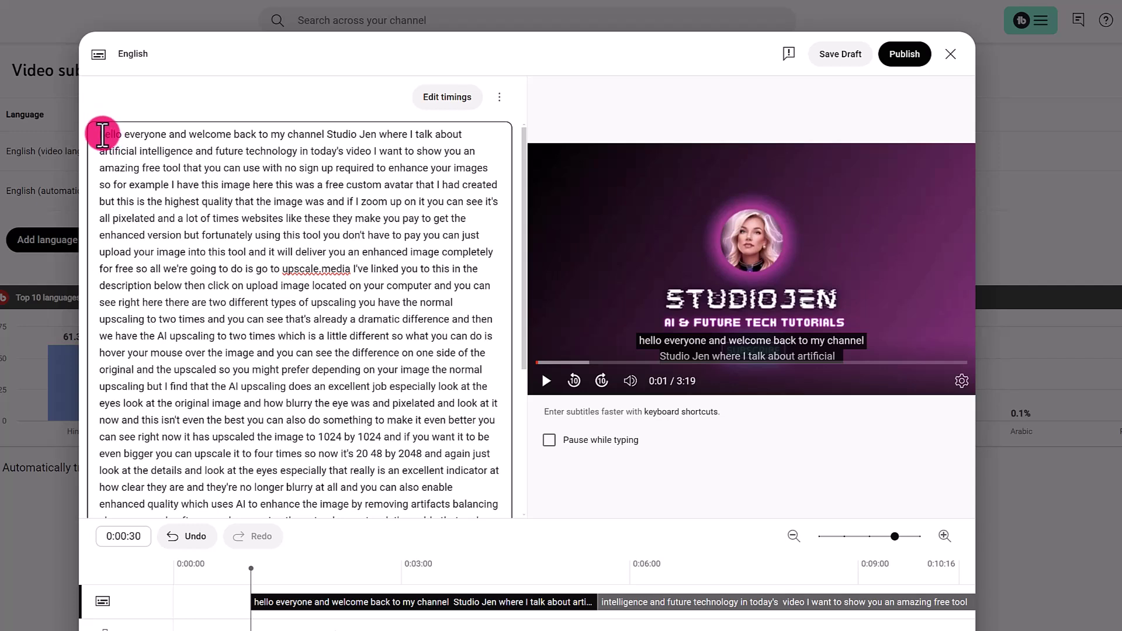
left_click(103, 137)
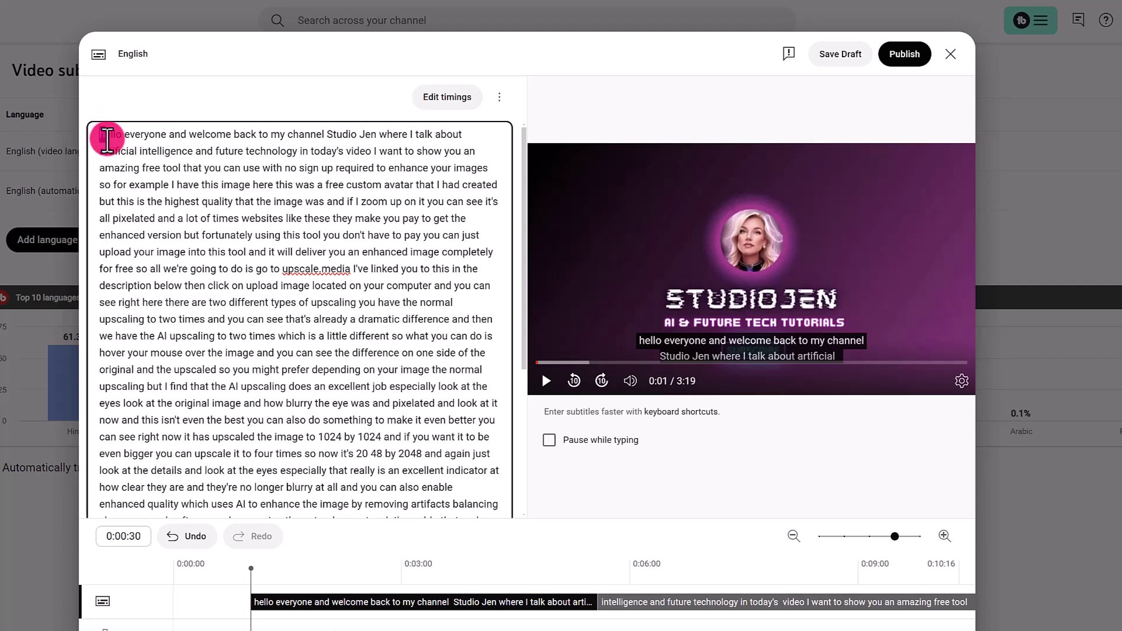
key("Delete")
type("H")
key("Right")
key("Right")
key("Right")
type(",")
left_click(171, 134)
type(",")
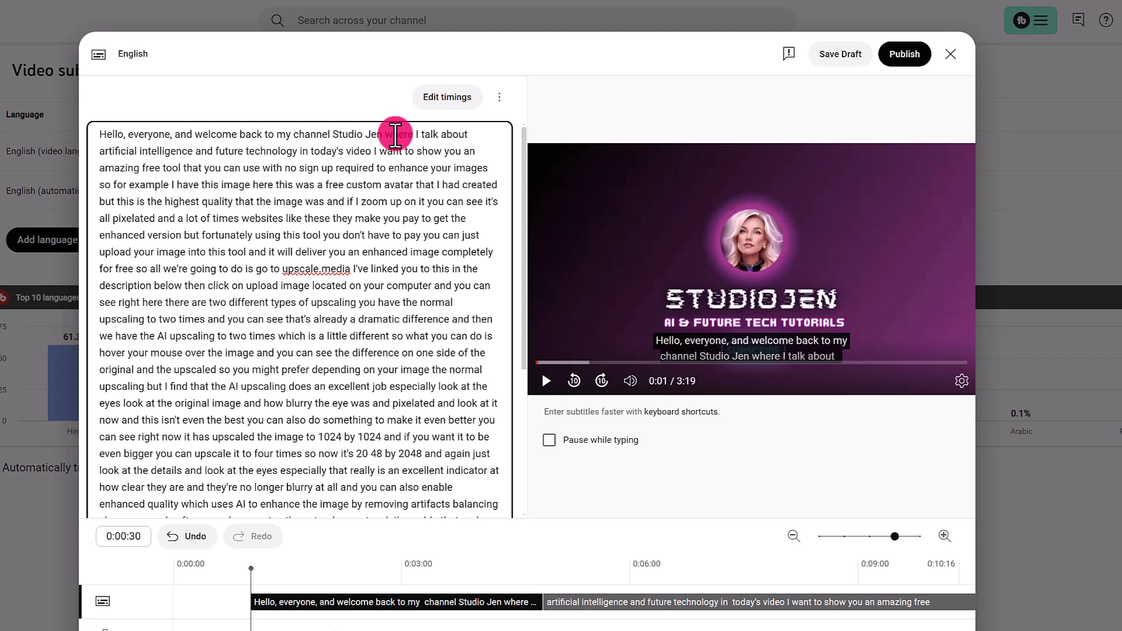
- Break lines after 'Studio Jen' and 'technology.' and start the next sentence on its own line
left_click_drag(381, 137, 99, 134)
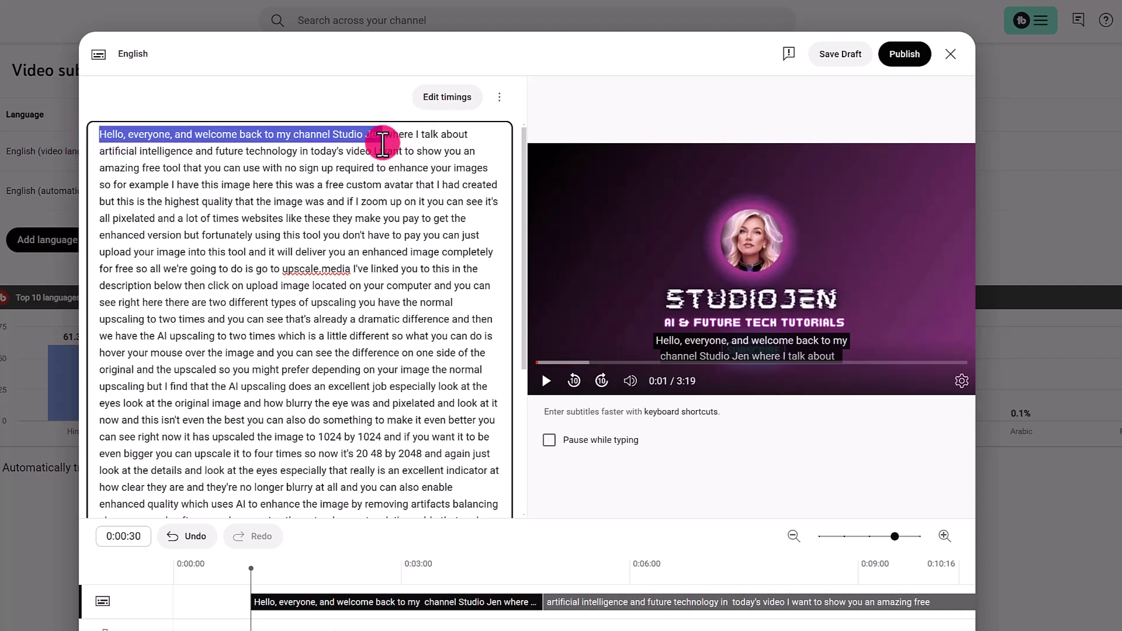
left_click(385, 139)
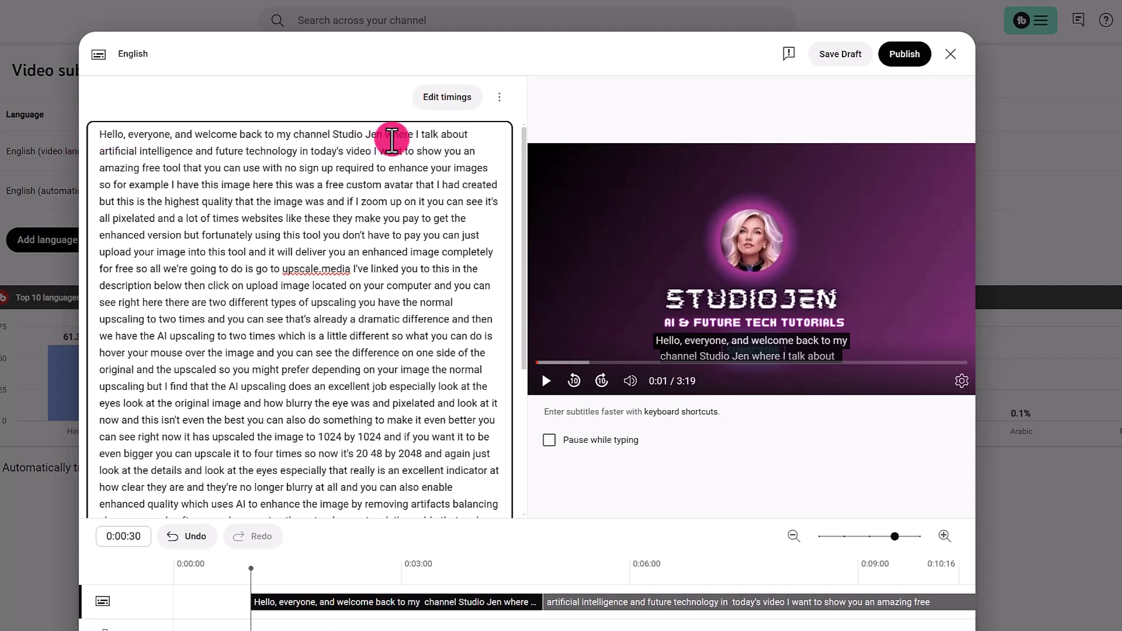
key("Return")
key("Return")
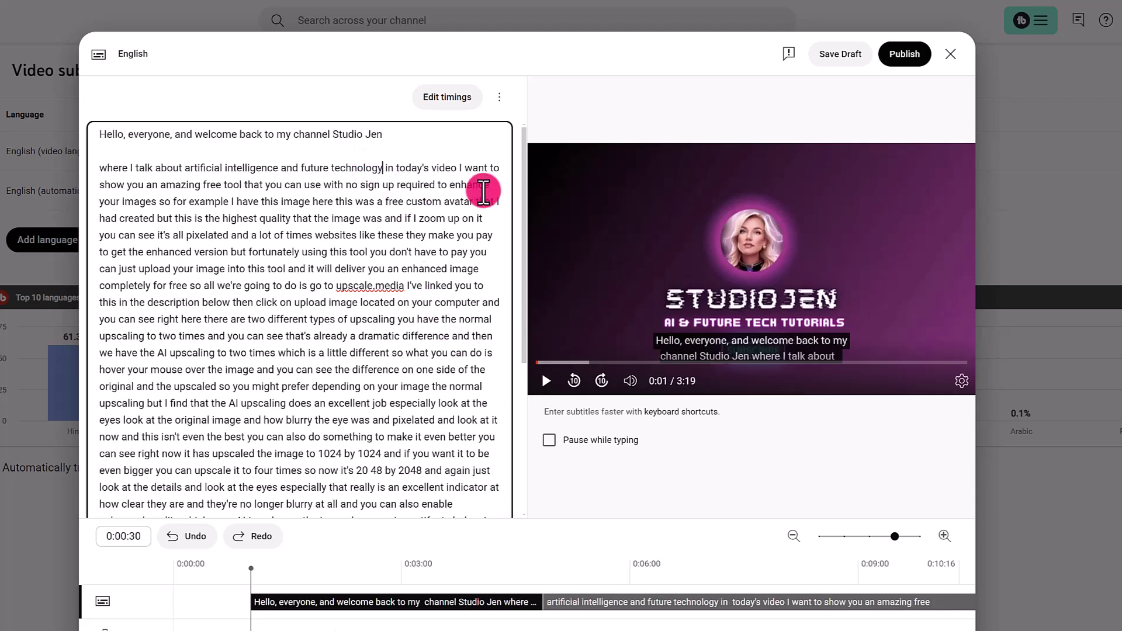
left_click(385, 168)
type(".")
key("Return")
key("Return")
type(",")
left_click(152, 218)
key("Return")
key("Return")
- Split the remaining phrases onto separate lines with commas through the closing subscribe line
left_click(442, 203)
key("Return")
key("Return")
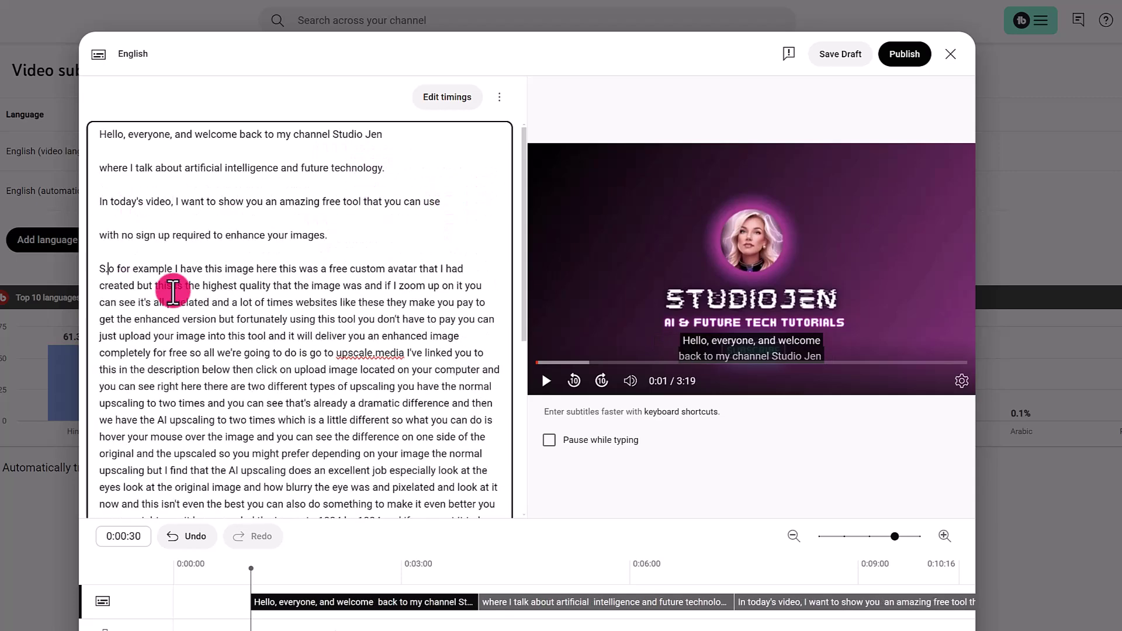
type(",")
key("Return")
key("Return")
type(",")
key("Return")
key("Return")
left_click(332, 353)
key("Return")
key("Return")
left_click(156, 458)
key("Return")
key("Return")
left_click(366, 466)
key("Return")
key("Return")
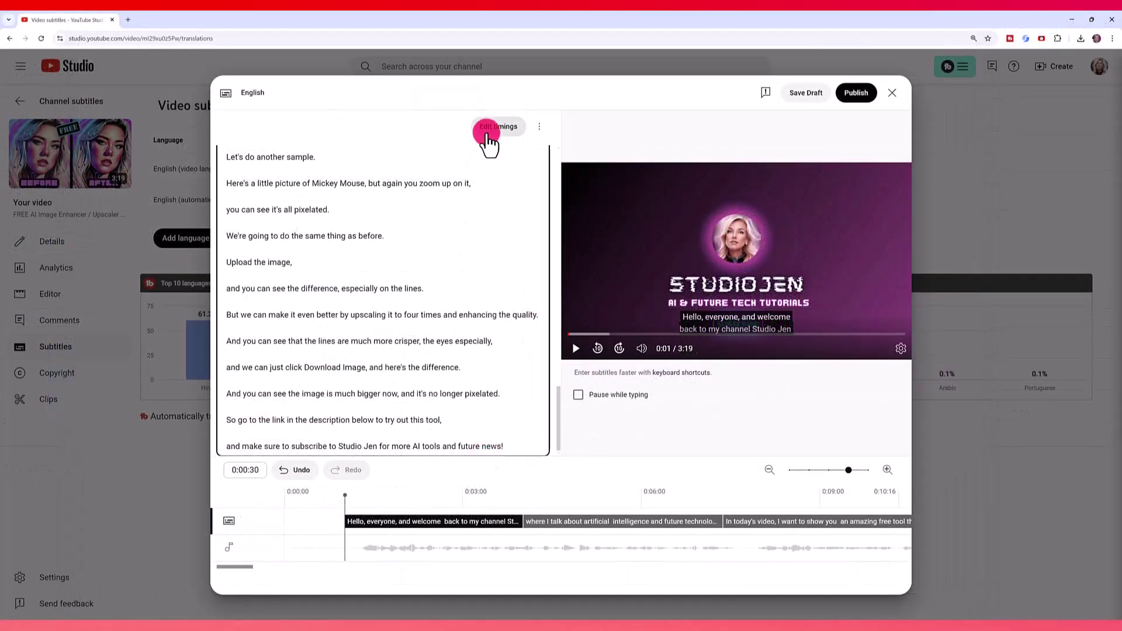
- Preview the timed captions by scrubbing the timeline, then publish the edited English subtitles
left_click(487, 132)
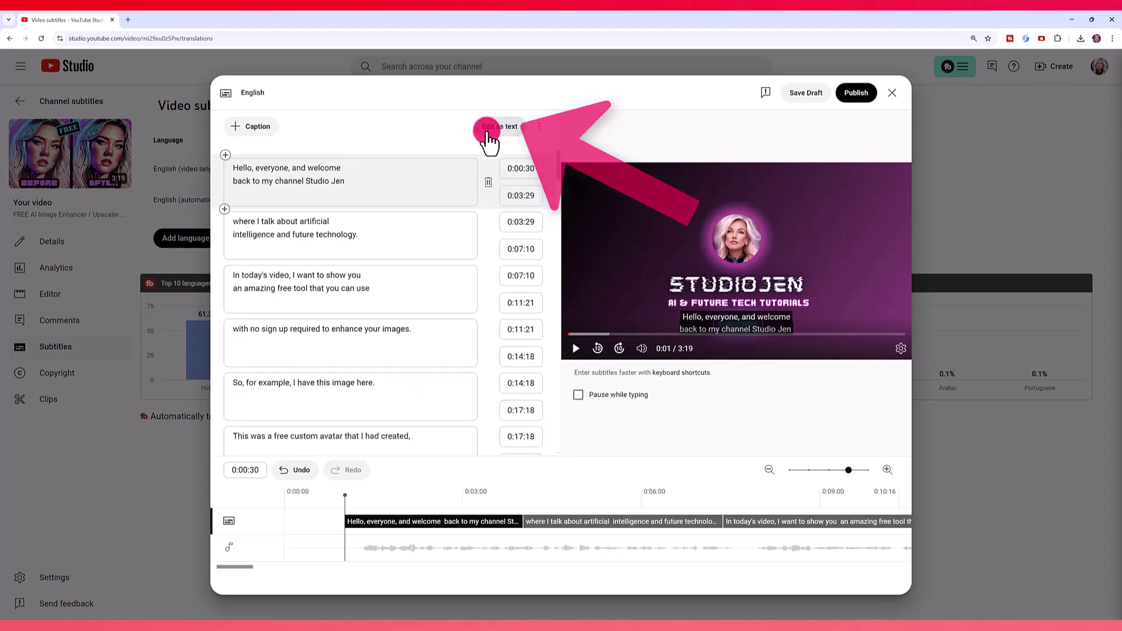
left_click_drag(345, 497, 507, 486)
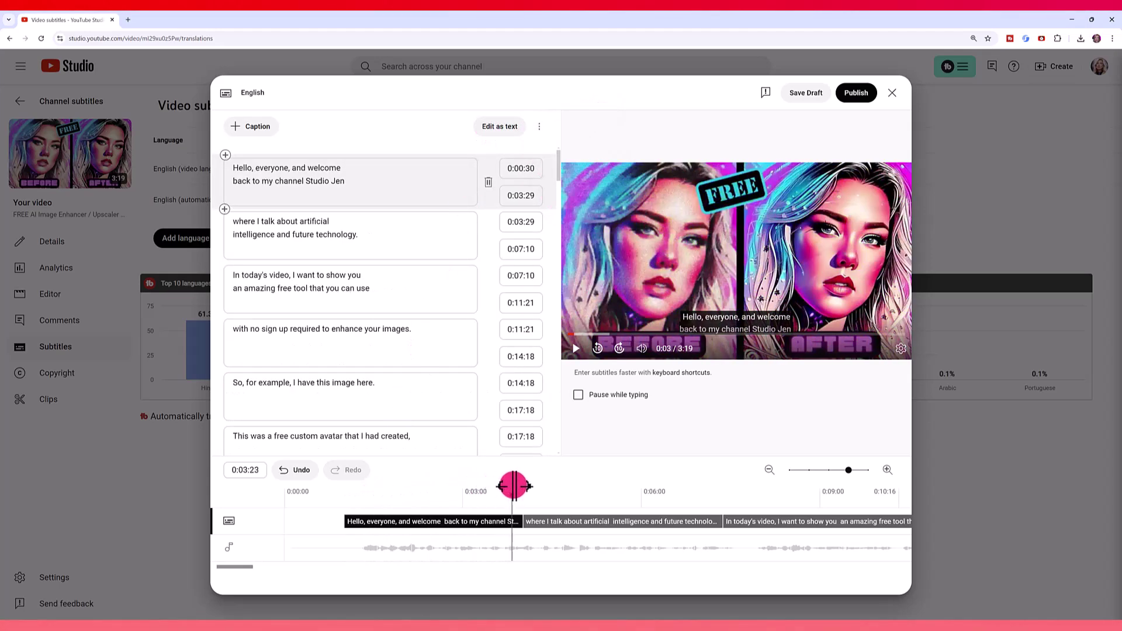
mouse_move(515, 485)
left_mouse_down()
mouse_move(876, 476)
mouse_move(462, 501)
mouse_move(633, 491)
left_mouse_up()
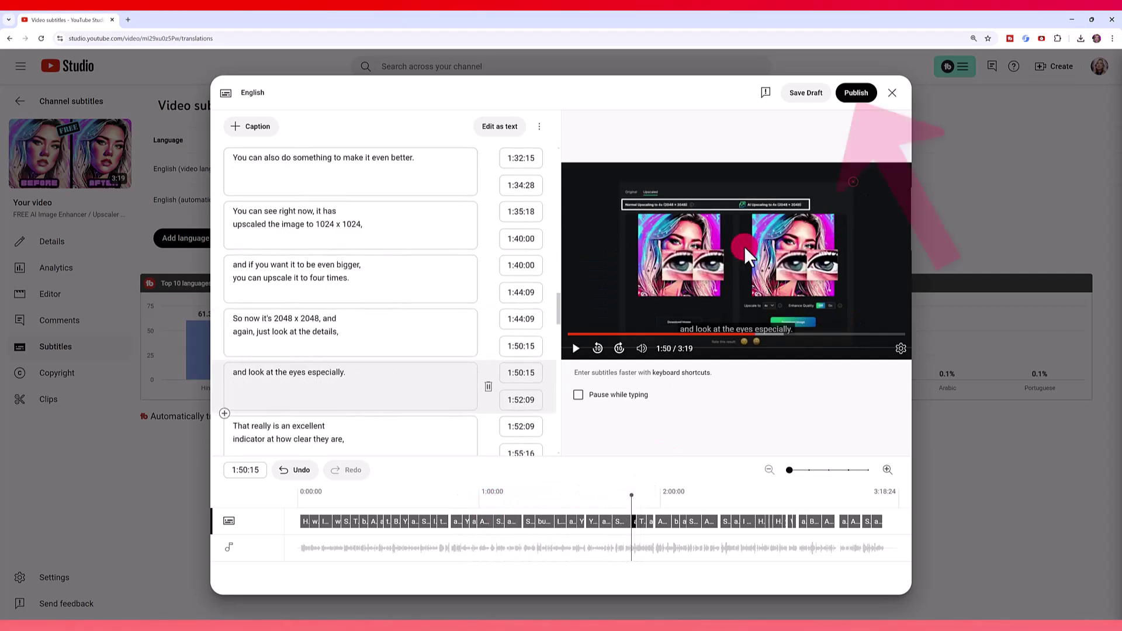
left_click(846, 98)
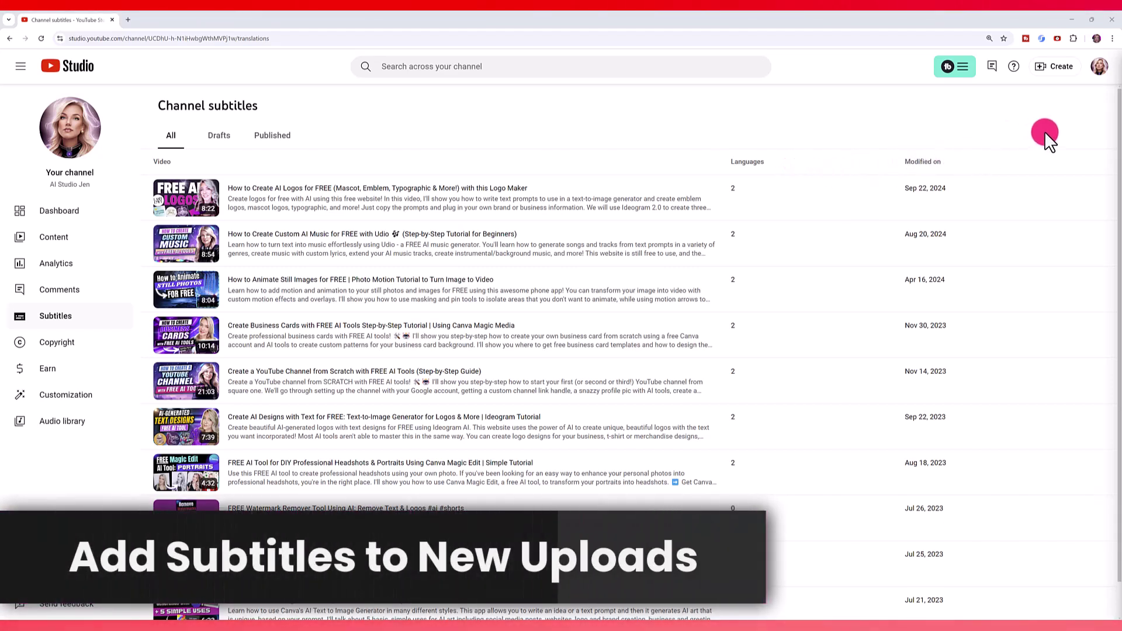
- Upload the Punctuation for Kids Intro video and advance to the Video elements step
left_click(1048, 69)
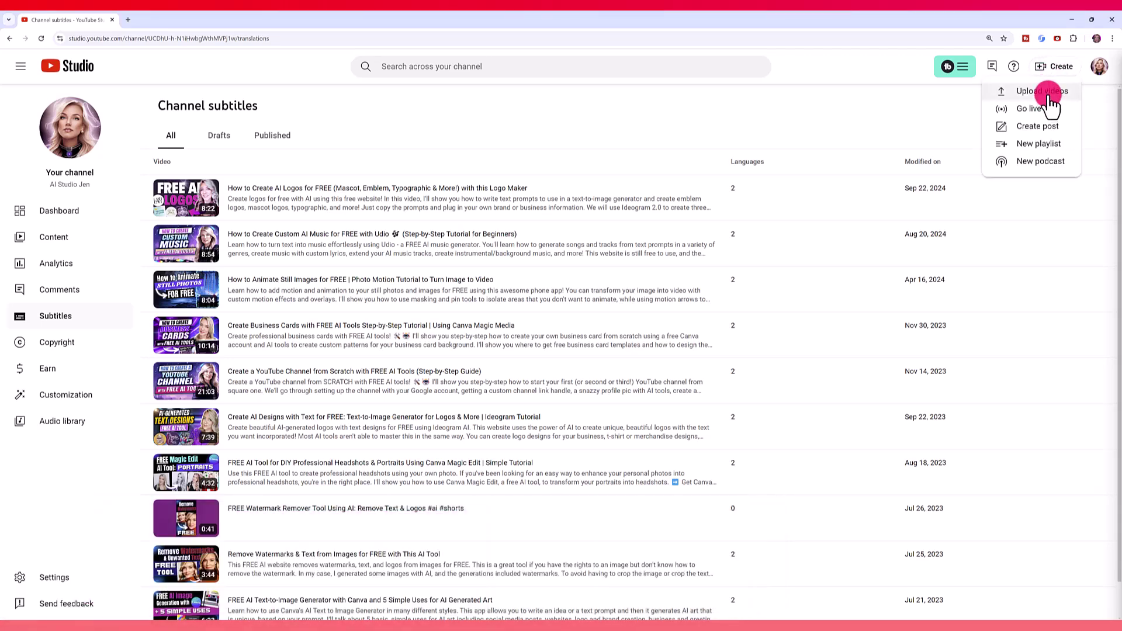
left_click(1046, 93)
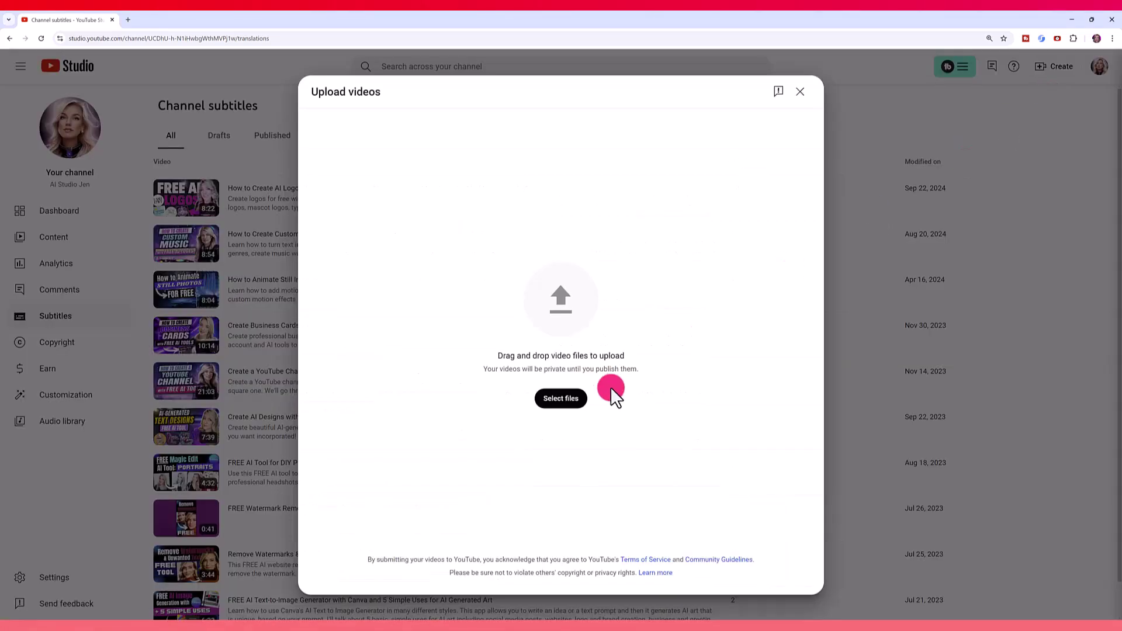
left_click(560, 401)
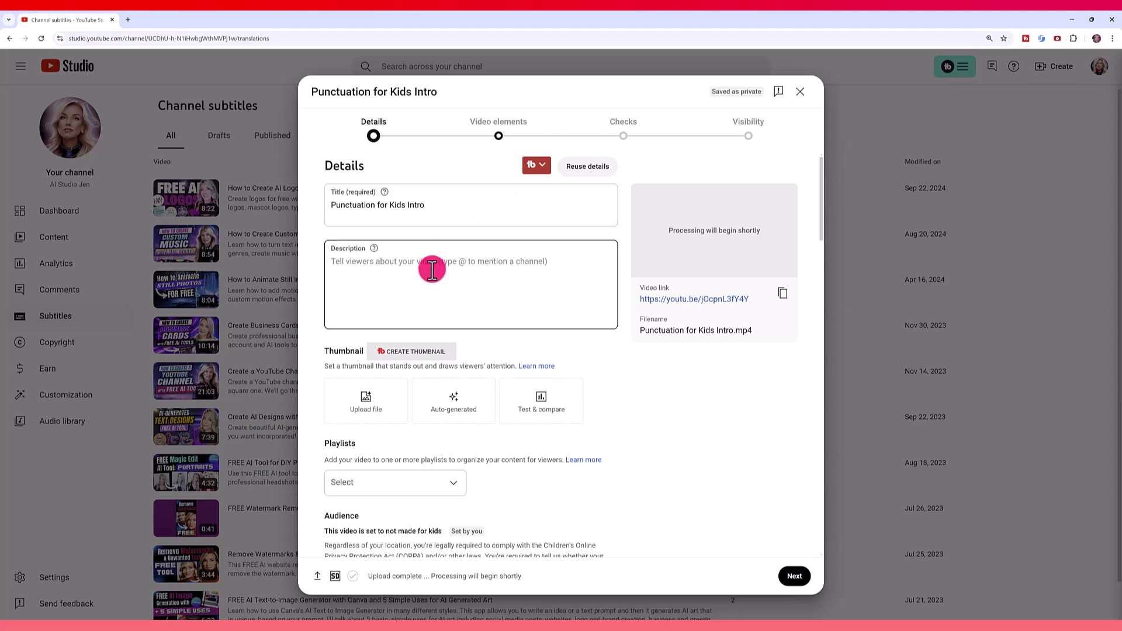
left_click(478, 138)
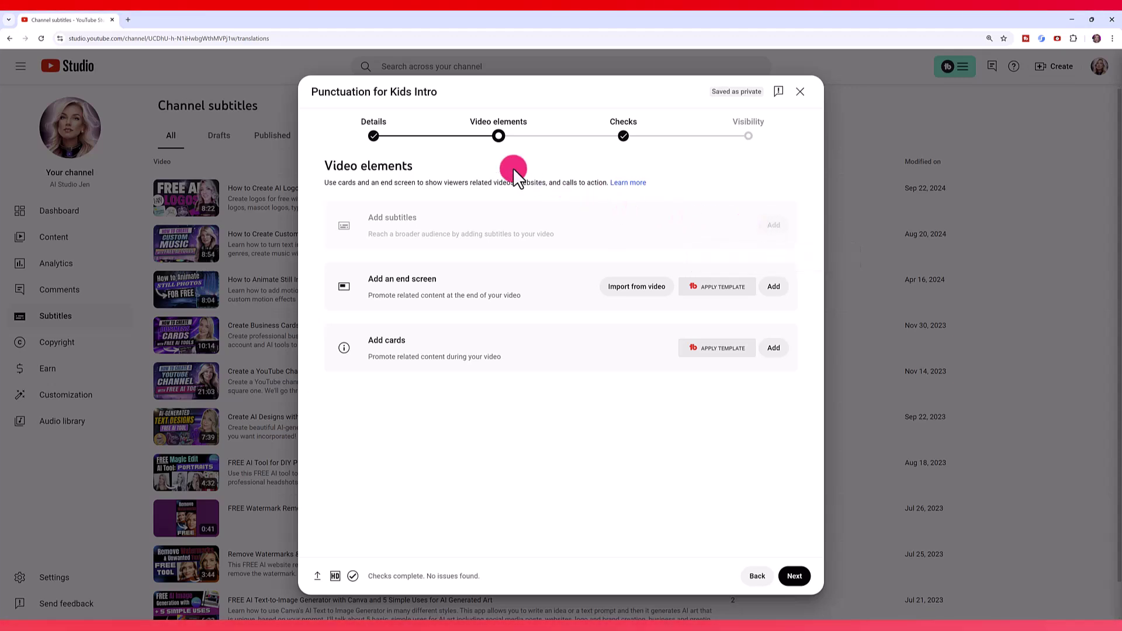
- Set English as the video language under Details' Show more, then return to Video elements
left_click(380, 127)
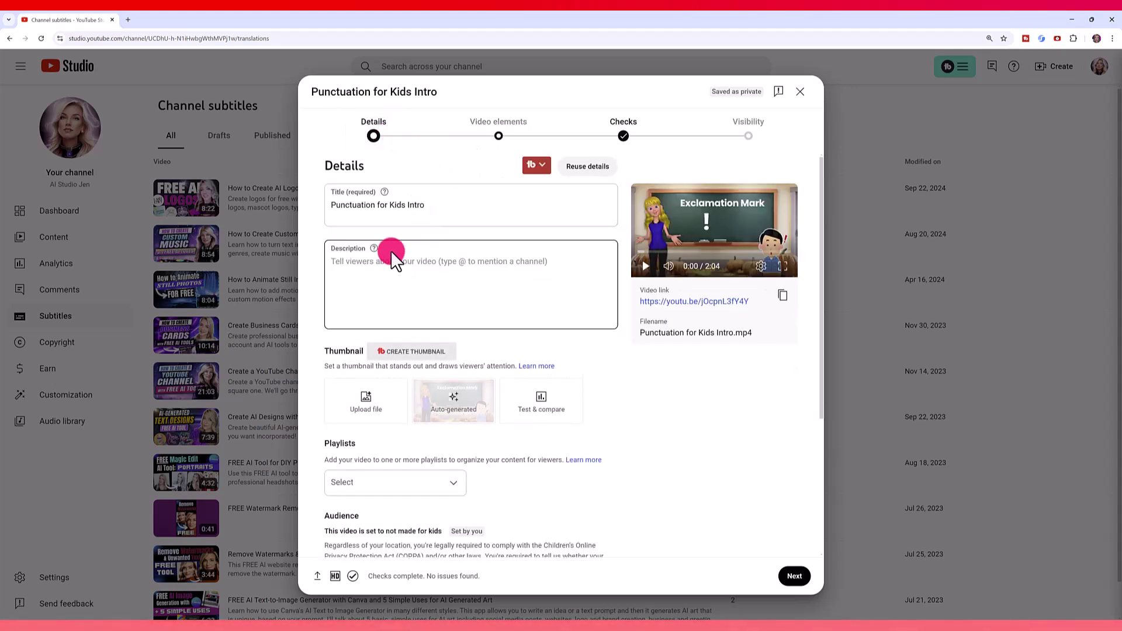
scroll(381, 278, "down", 2)
scroll(381, 293, "down", 2)
left_click(355, 508)
scroll(444, 380, "down", 10)
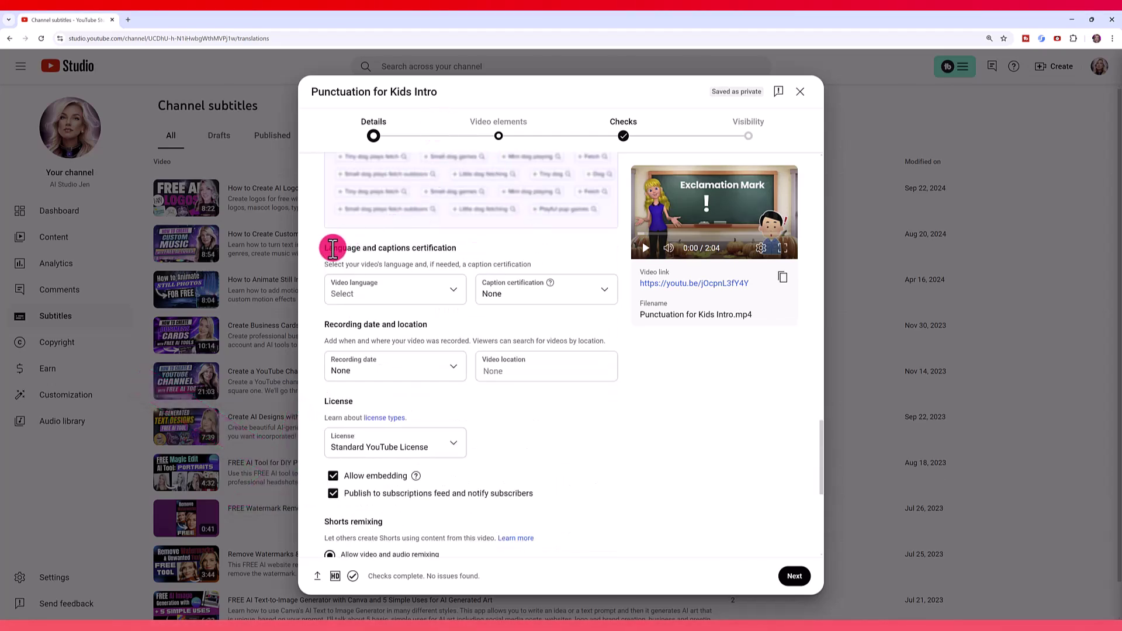
left_click(347, 298)
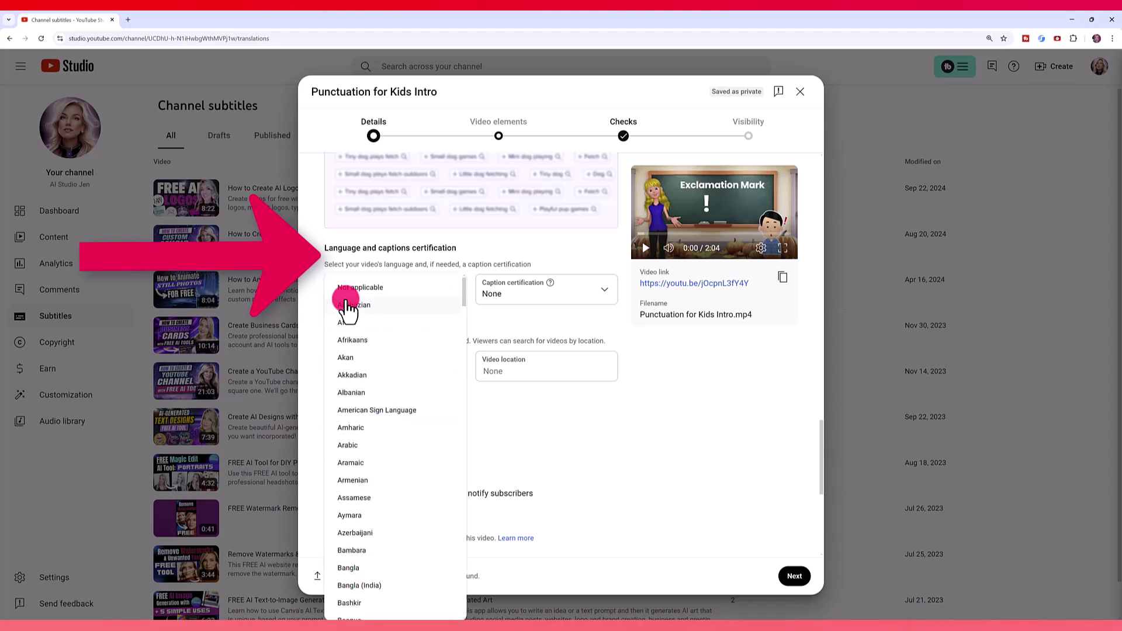
scroll(386, 535, "down", 2)
scroll(383, 555, "down", 3)
scroll(383, 555, "down", 2)
scroll(383, 558, "down", 1)
scroll(382, 558, "down", 2)
left_click(381, 555)
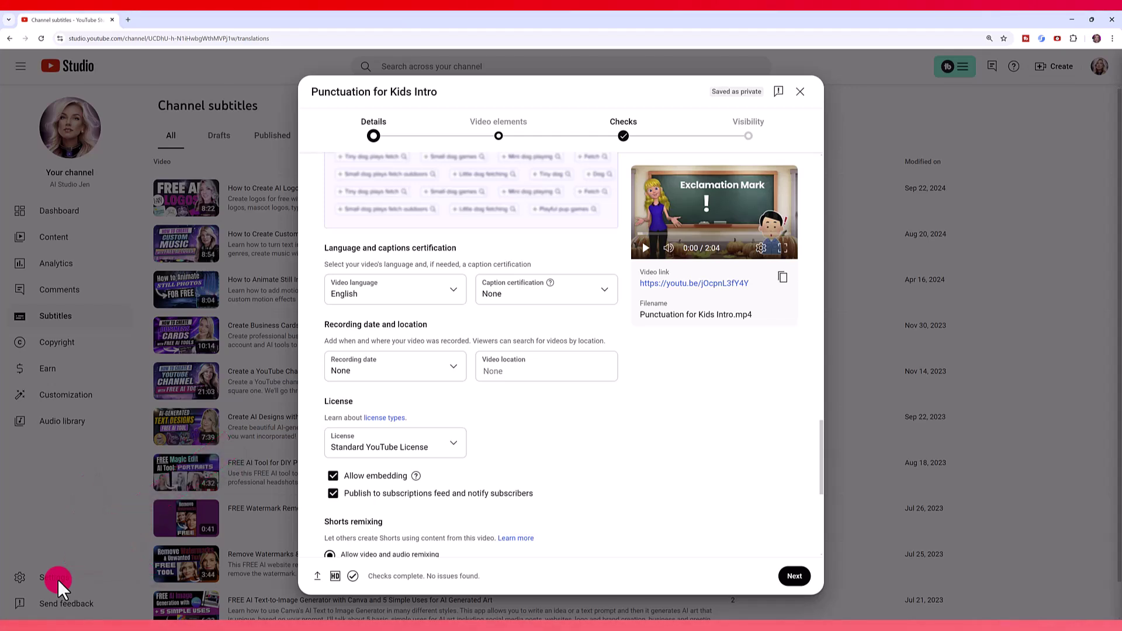
left_click(794, 577)
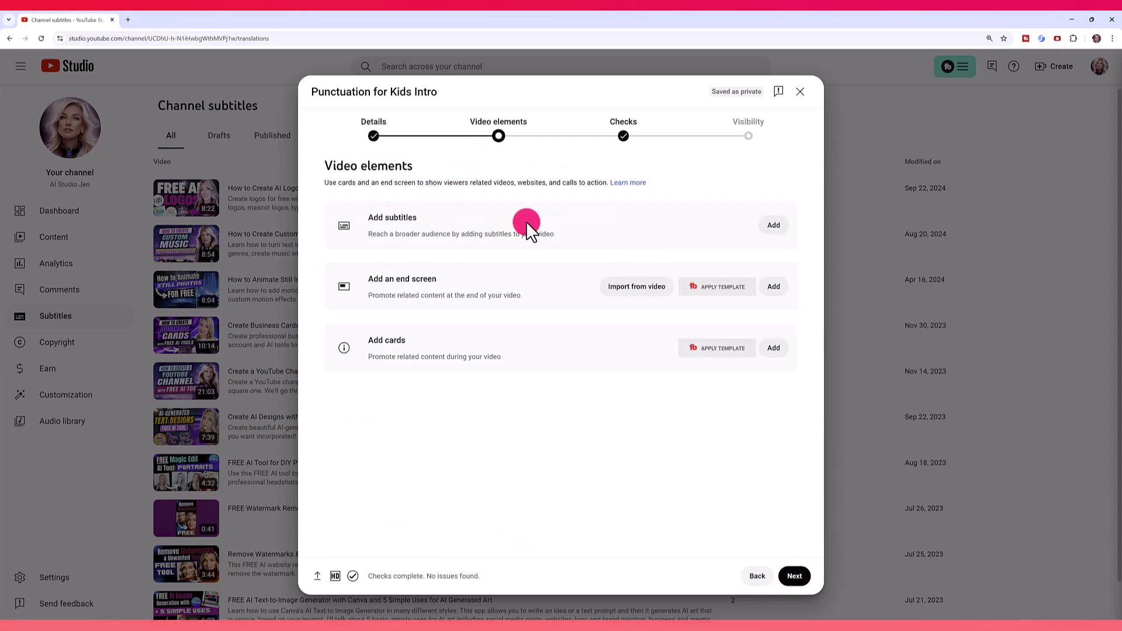
- Add subtitles to the video using the Auto-sync caption method
left_click(782, 227)
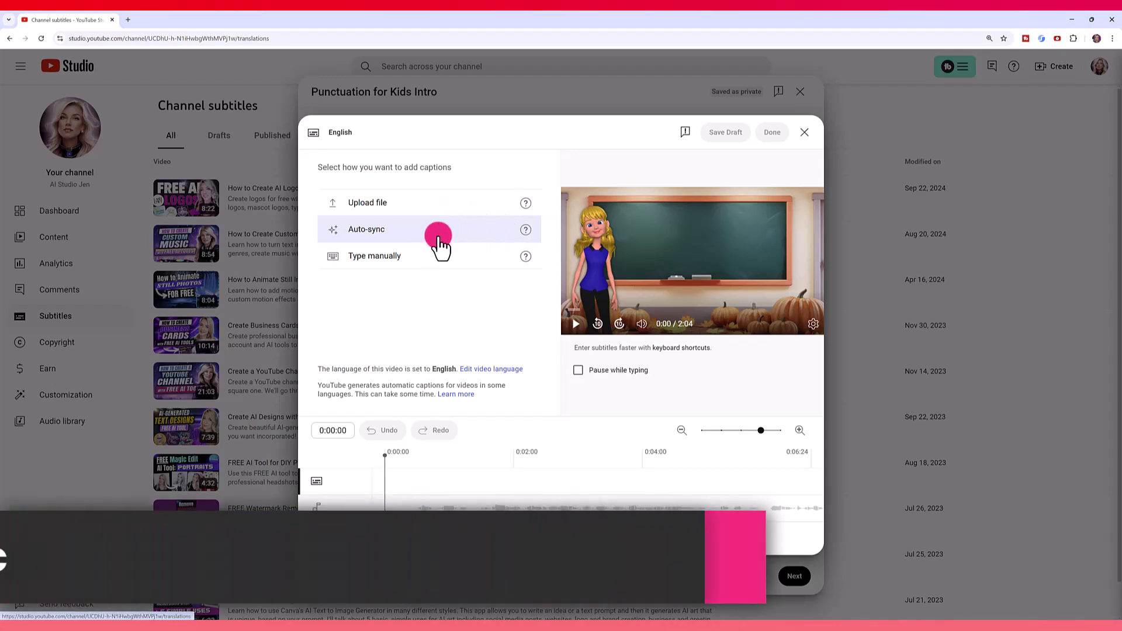
left_click(429, 237)
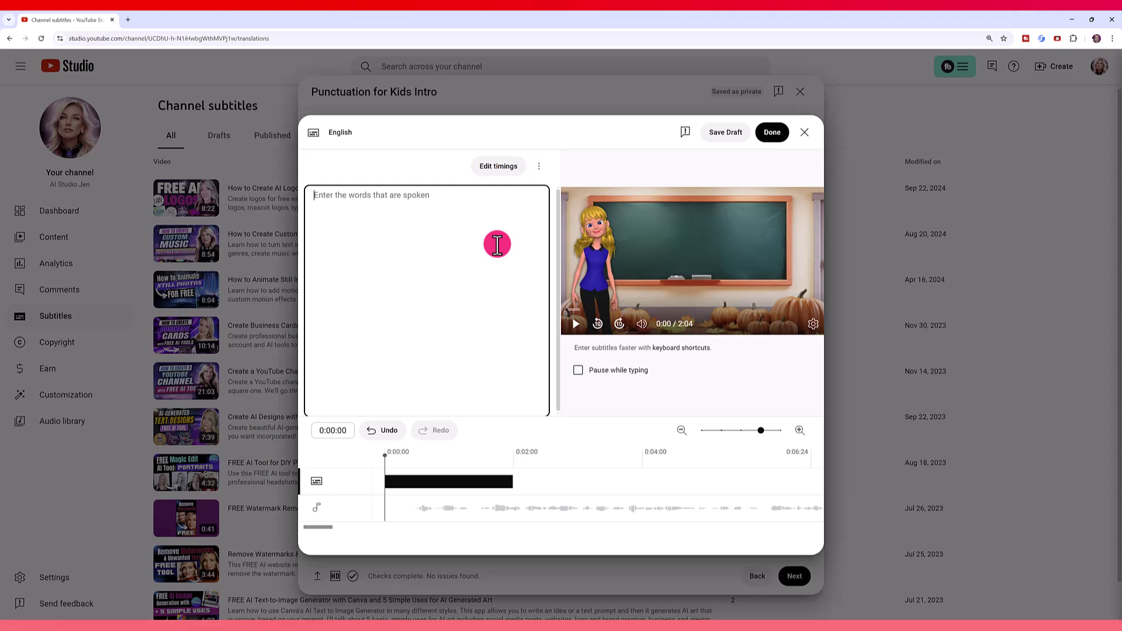
- Paste the lesson transcript, switch to Edit timings, and jump the preview to the second caption
right_click(433, 210)
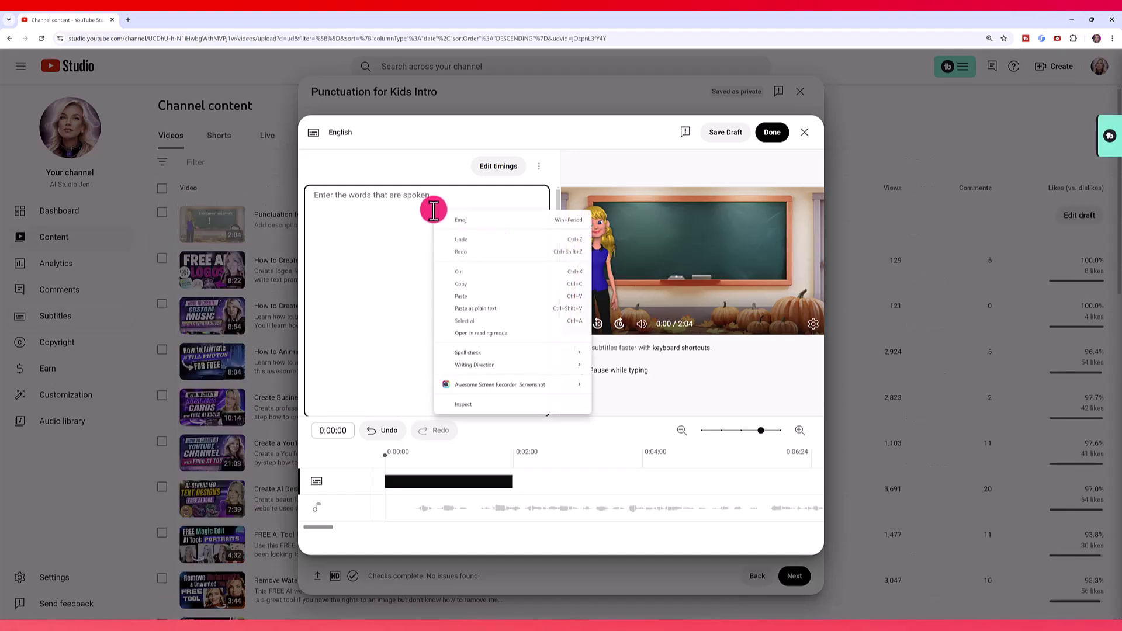
left_click(462, 294)
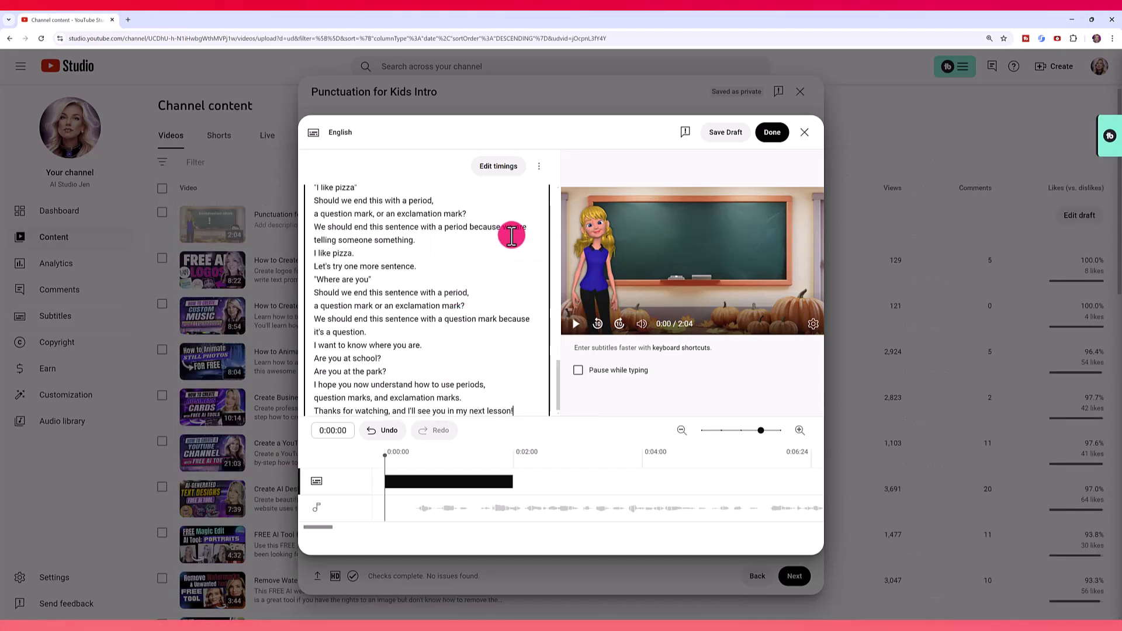
left_click(499, 167)
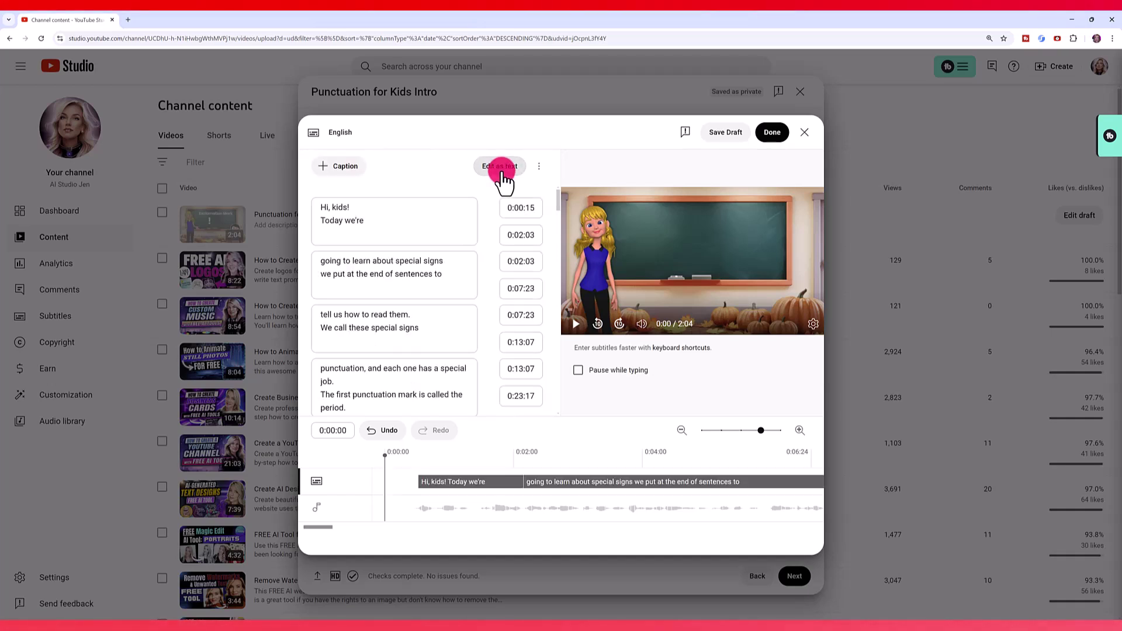
left_click_drag(386, 459, 618, 460)
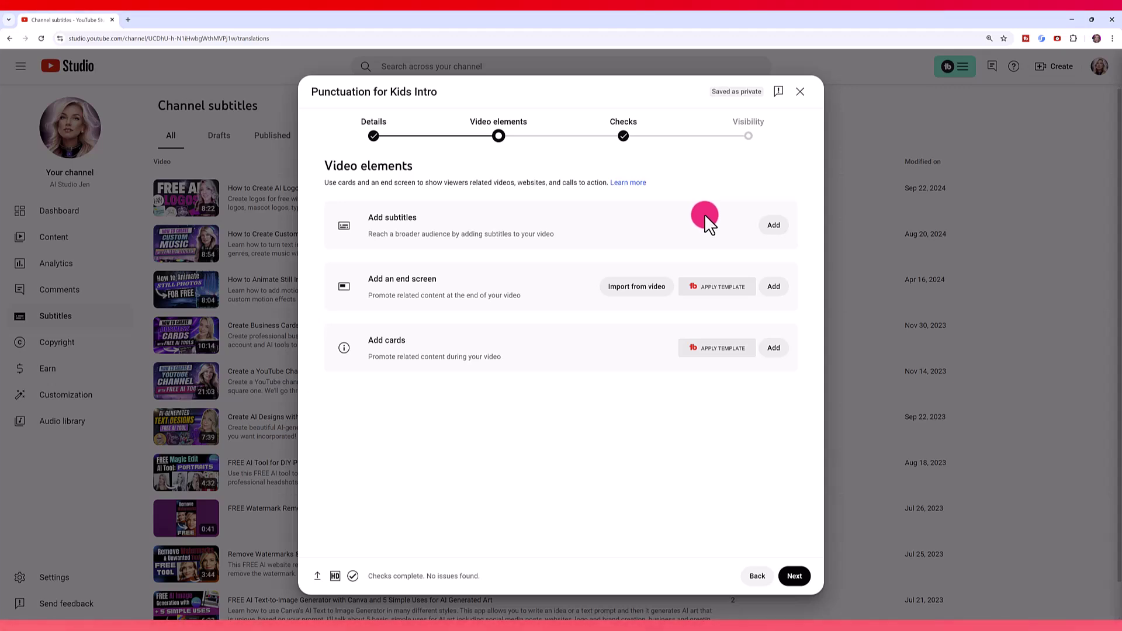
- Choose Type manually for the subtitles and play the preview to hear the opening line
left_click(775, 226)
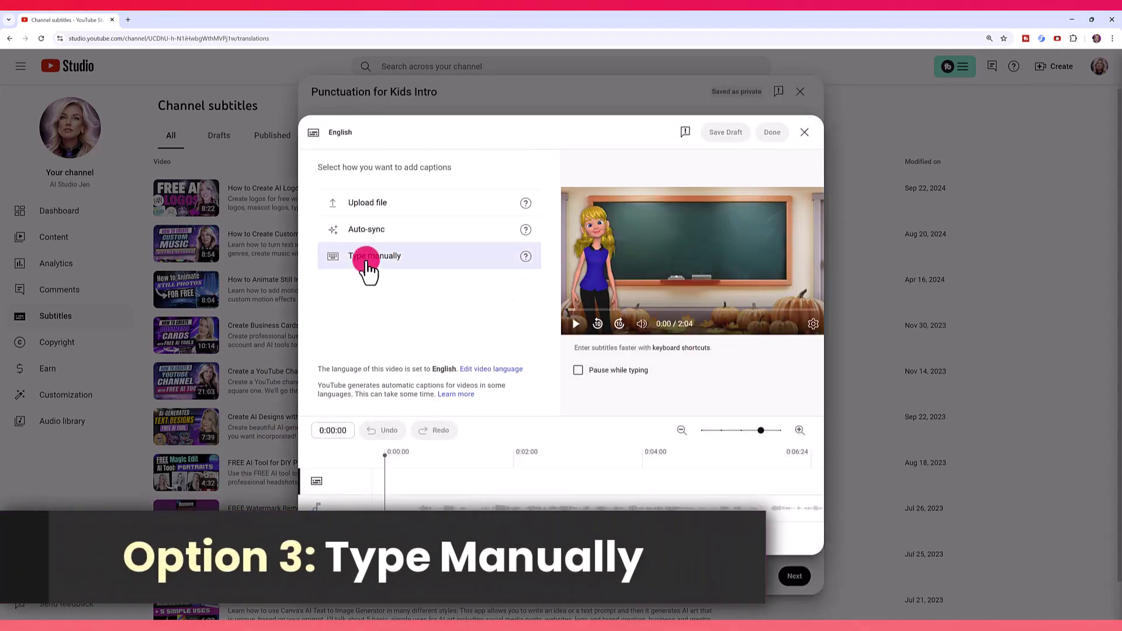
left_click(368, 258)
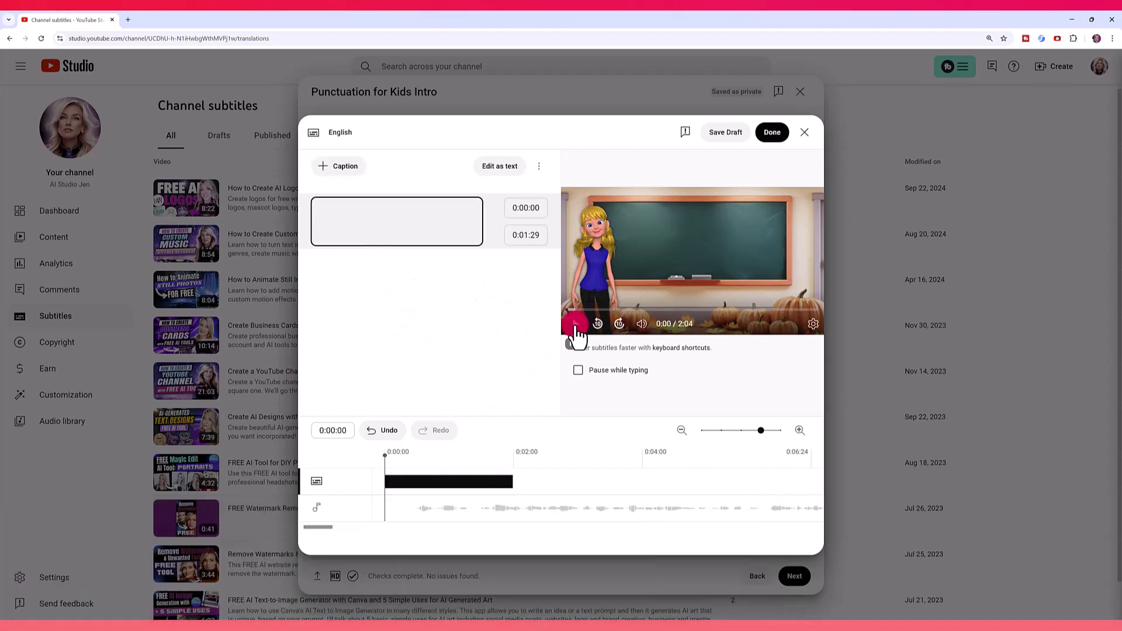
left_click(576, 328)
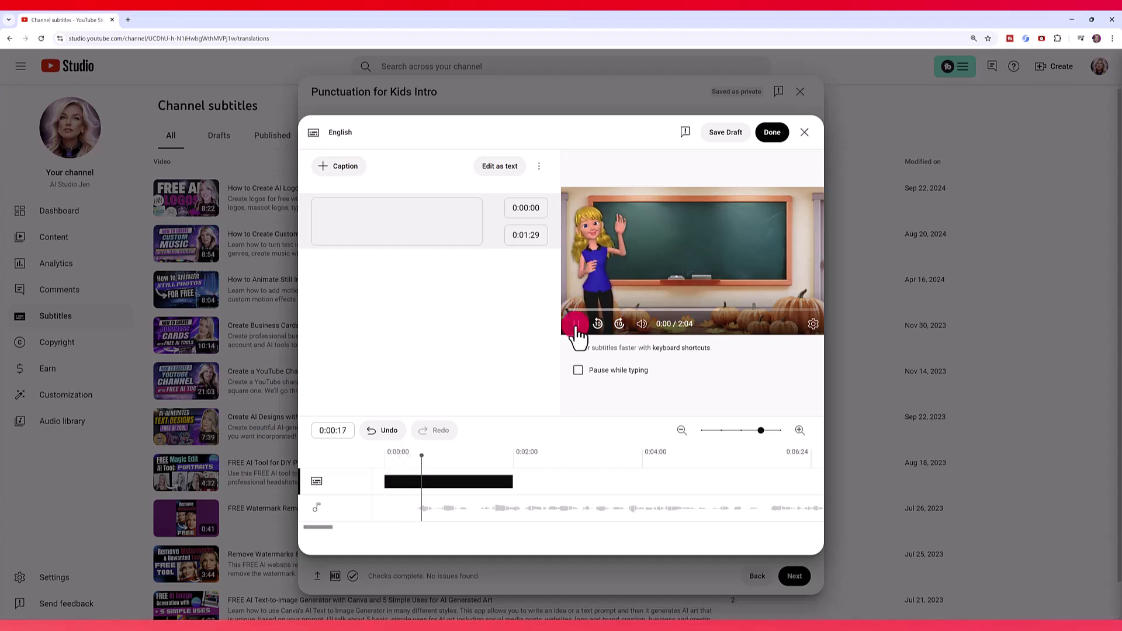
- Type 'Hi, kids!' into the first caption box
left_click(576, 326)
left_click(329, 225)
type("Hi, kids!")
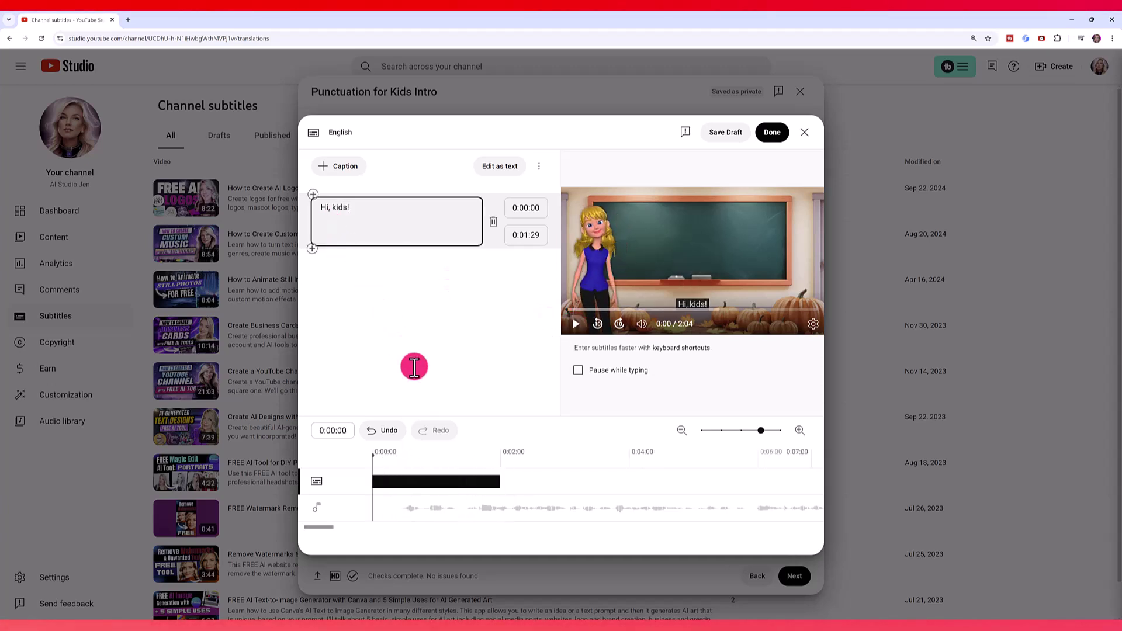
left_click(455, 478)
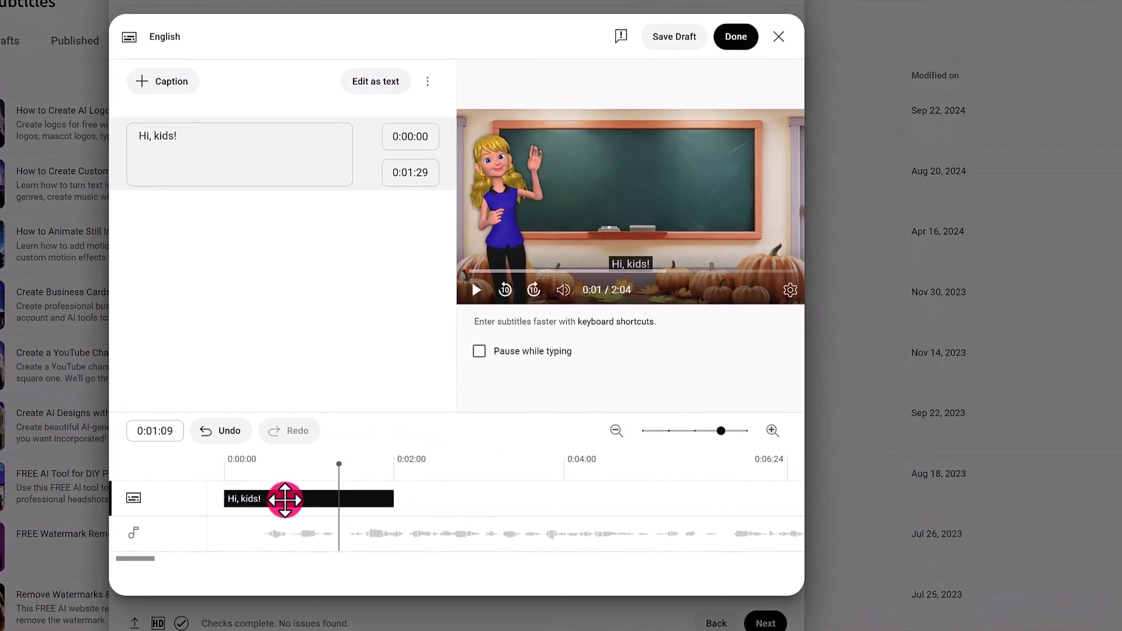
- Time the Hi, kids! caption from 0:00:08 to 0:01:11 on the timeline
left_click_drag(270, 498, 291, 499)
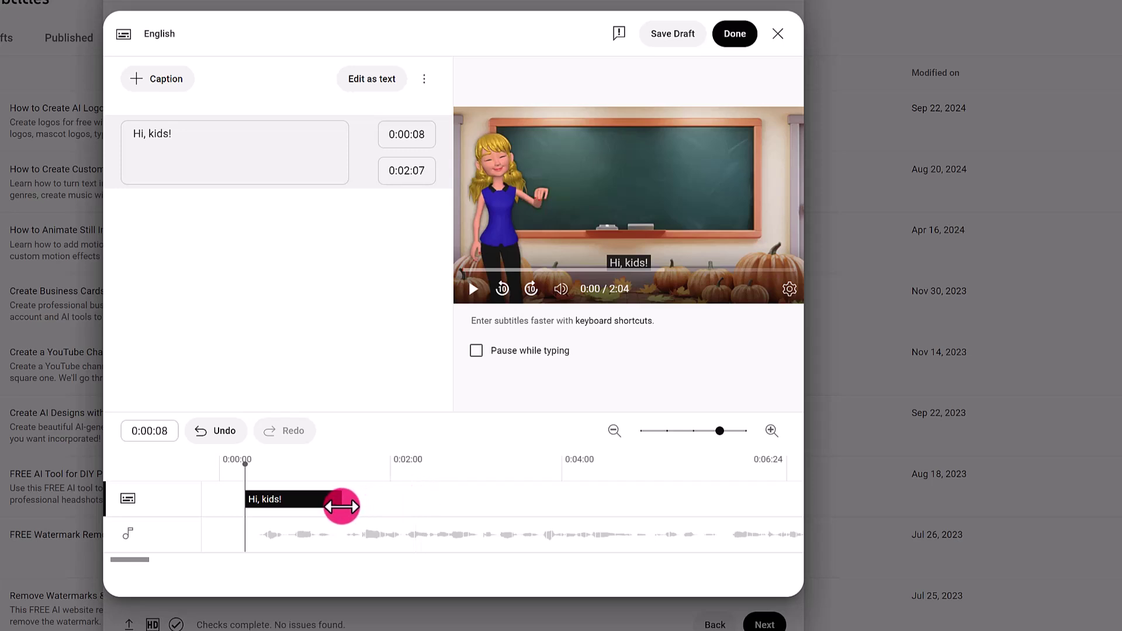
left_click_drag(414, 499, 341, 500)
left_click_drag(283, 469, 251, 472)
left_click(340, 501)
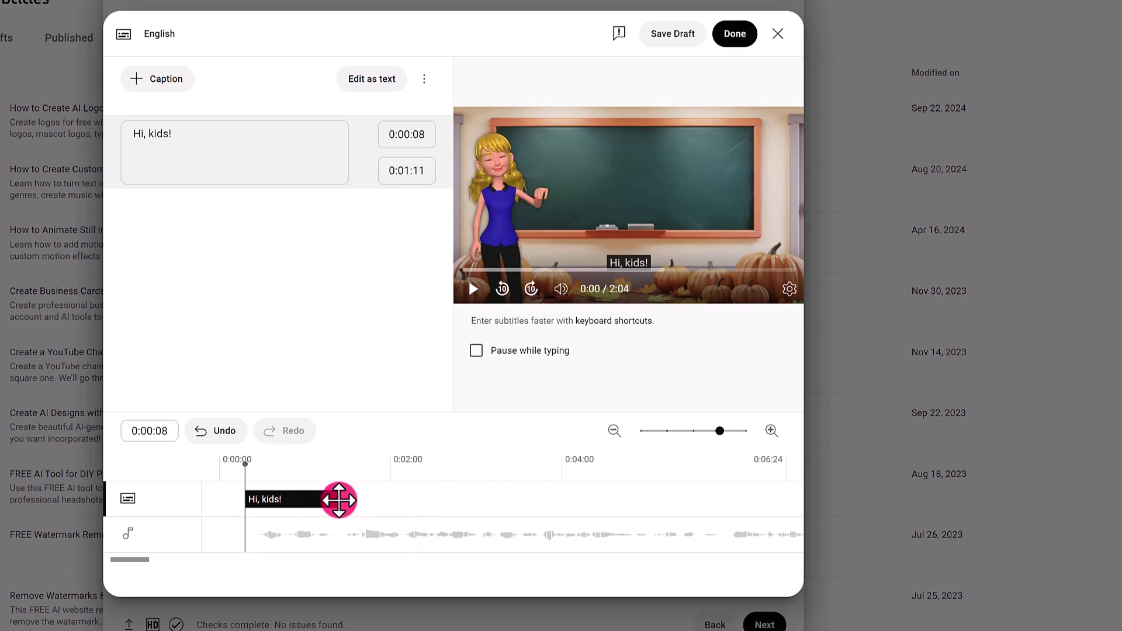
mouse_move(340, 499)
left_mouse_down()
mouse_move(366, 500)
mouse_move(345, 500)
mouse_move(292, 457)
left_mouse_up()
left_click(521, 462)
left_click(488, 270)
left_click(297, 487)
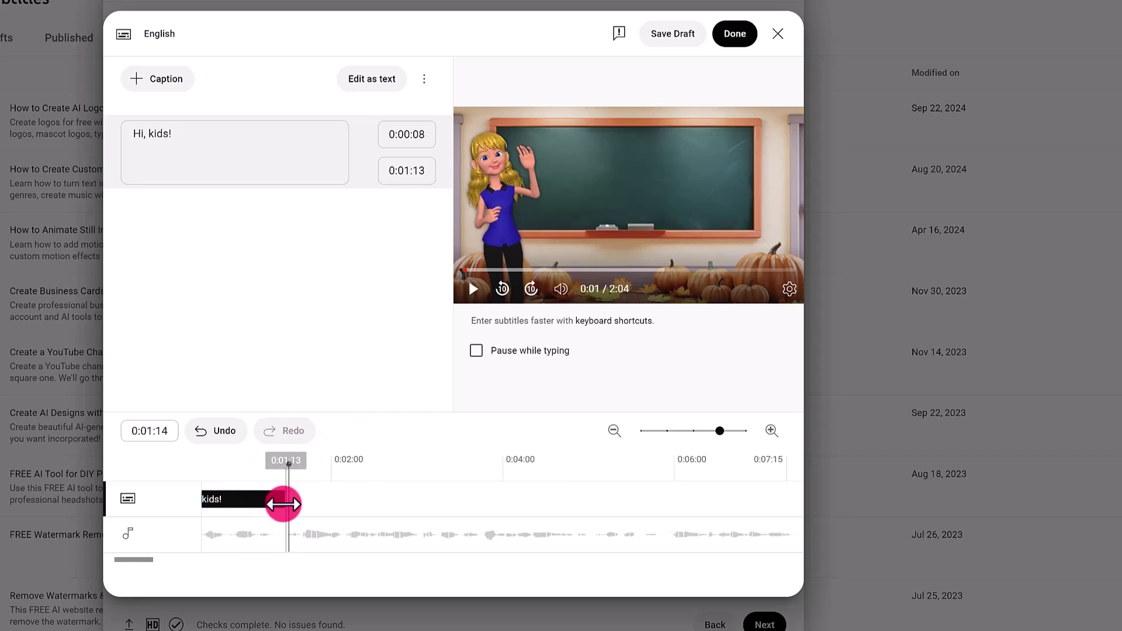
left_click(282, 498)
left_click_drag(283, 499, 279, 500)
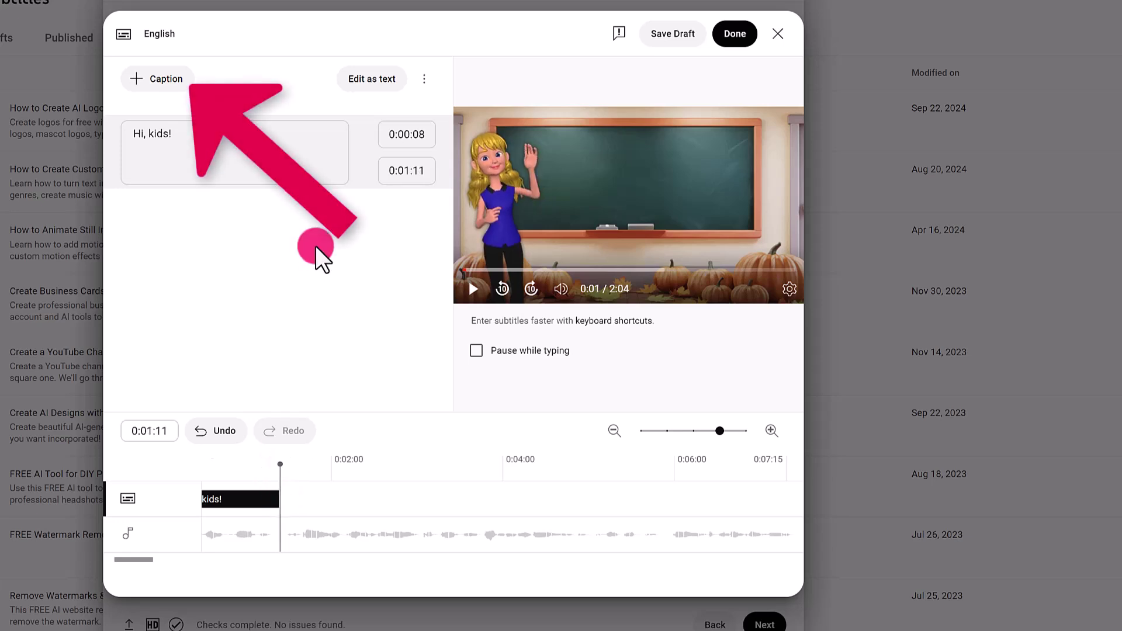
- Add a second caption reading 'Today we're going to learn about'
left_click(153, 86)
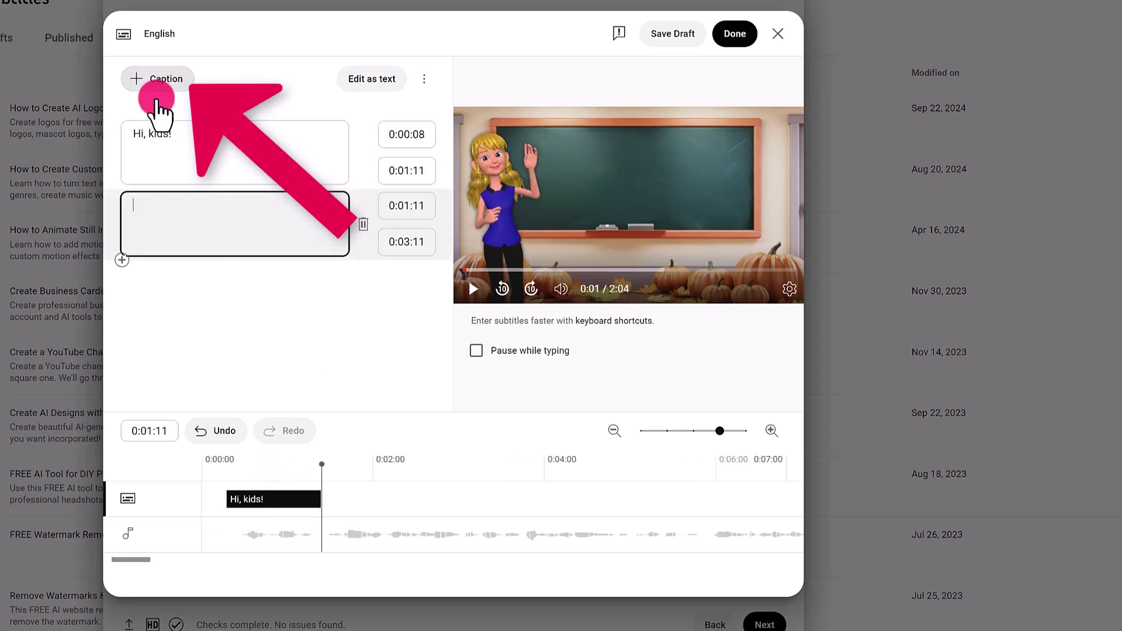
left_click(189, 232)
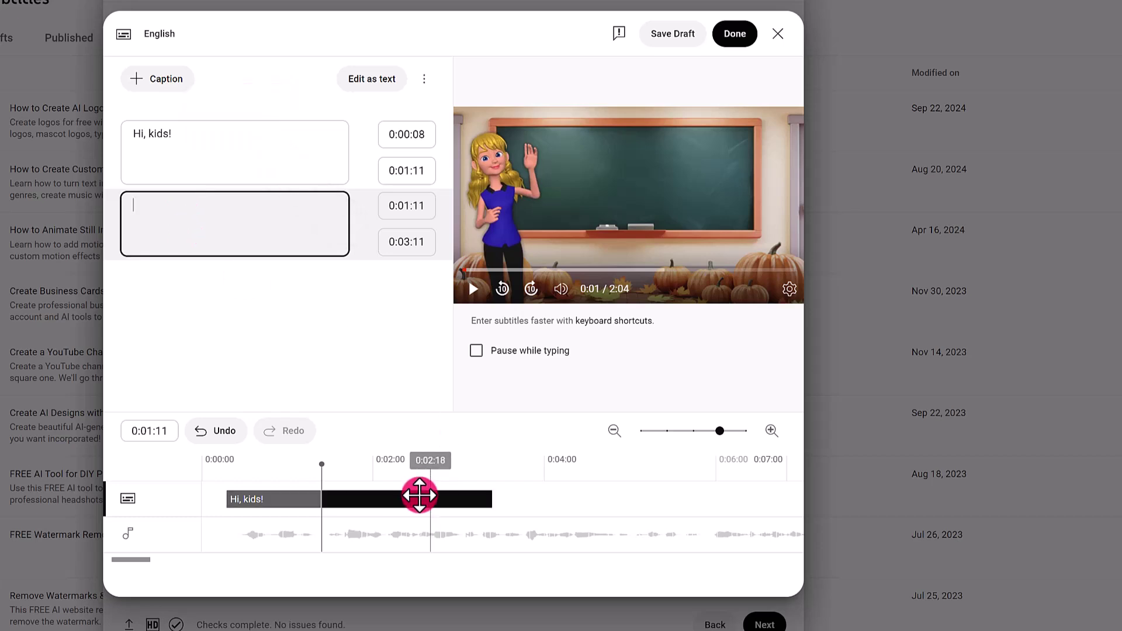
type("Today we're going to learn about")
key("Return")
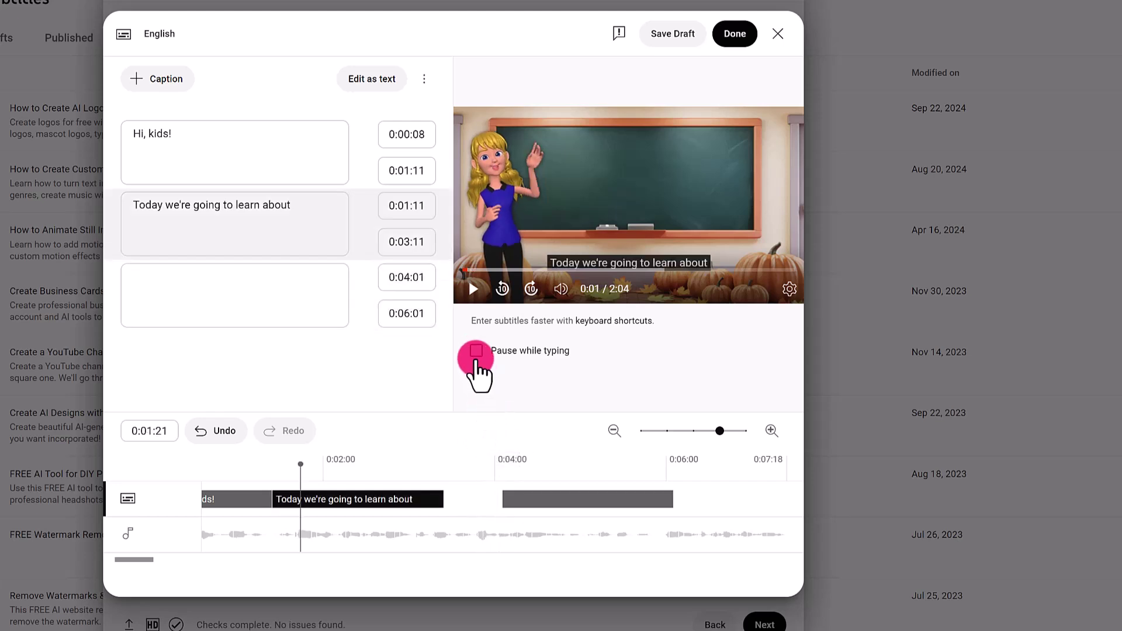
- Turn on Pause while typing, add 'special signs we put at the end of sentences', then a blank caption
left_click(476, 351)
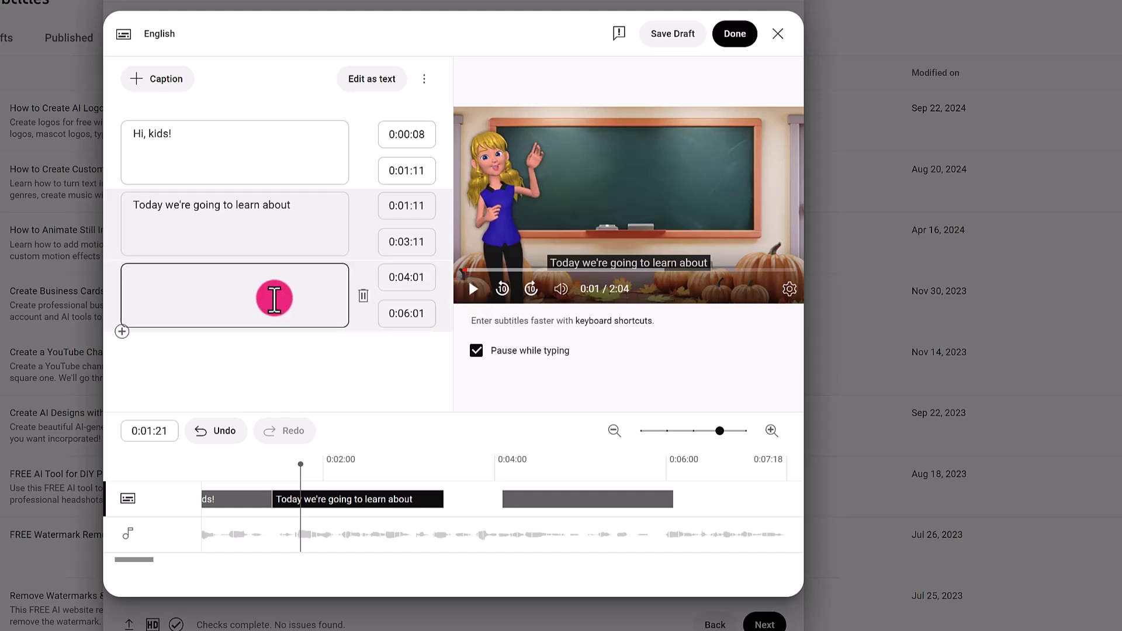
left_click(481, 301)
left_click(283, 279)
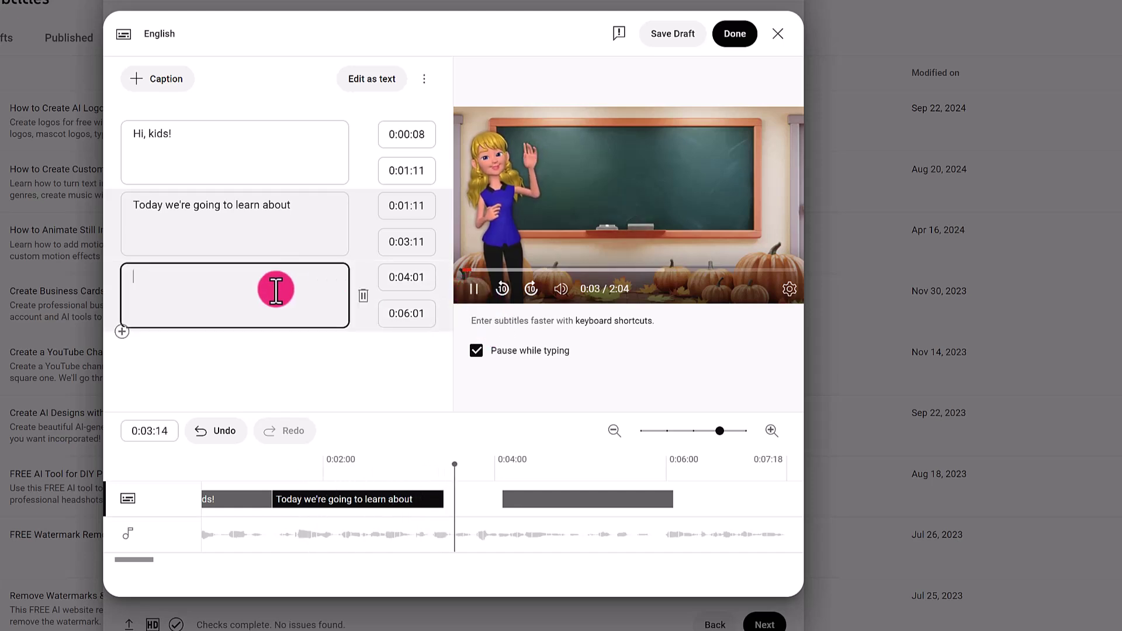
type("special signs we put at the end of sentences")
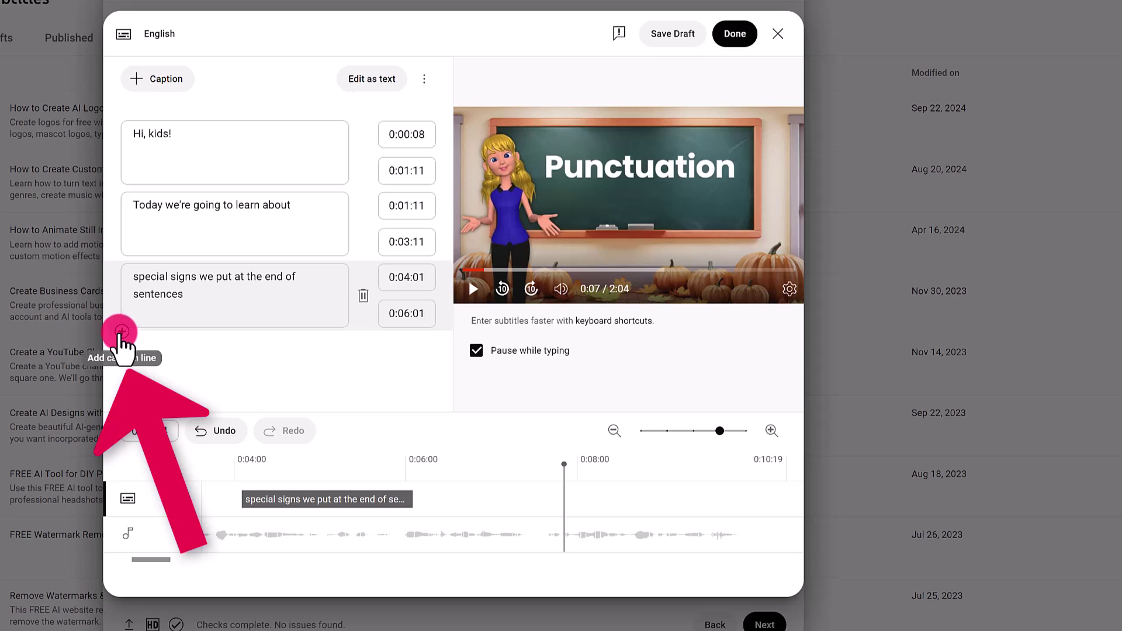
left_click(122, 332)
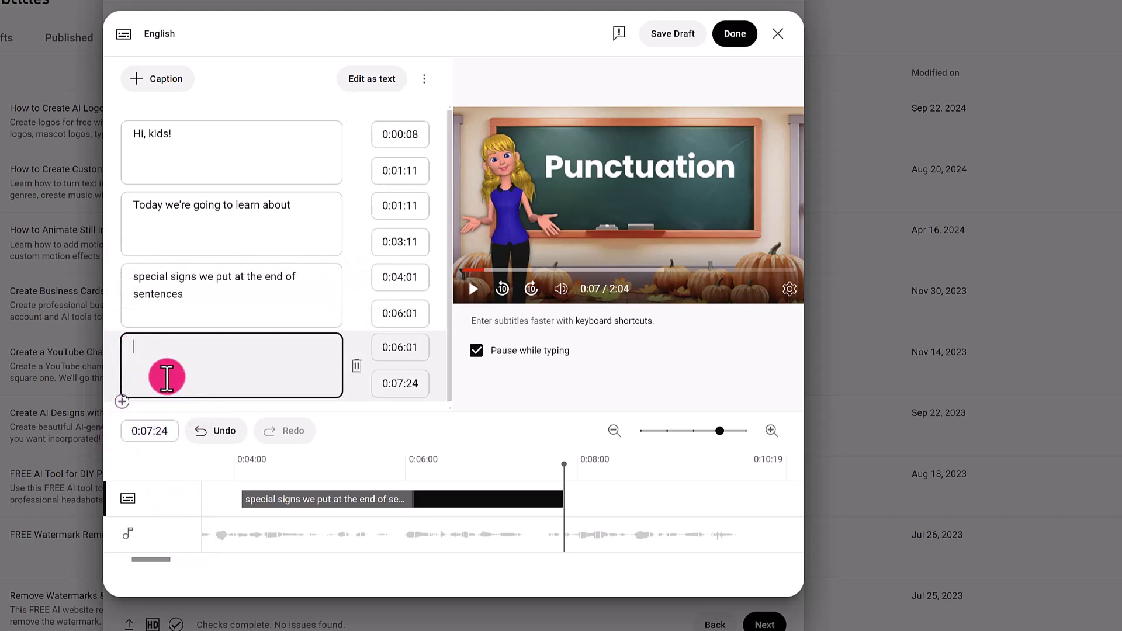
- Shift the Today caption slightly later and nudge Hi, kids! to start at 0:00:09
left_click_drag(158, 559, 142, 563)
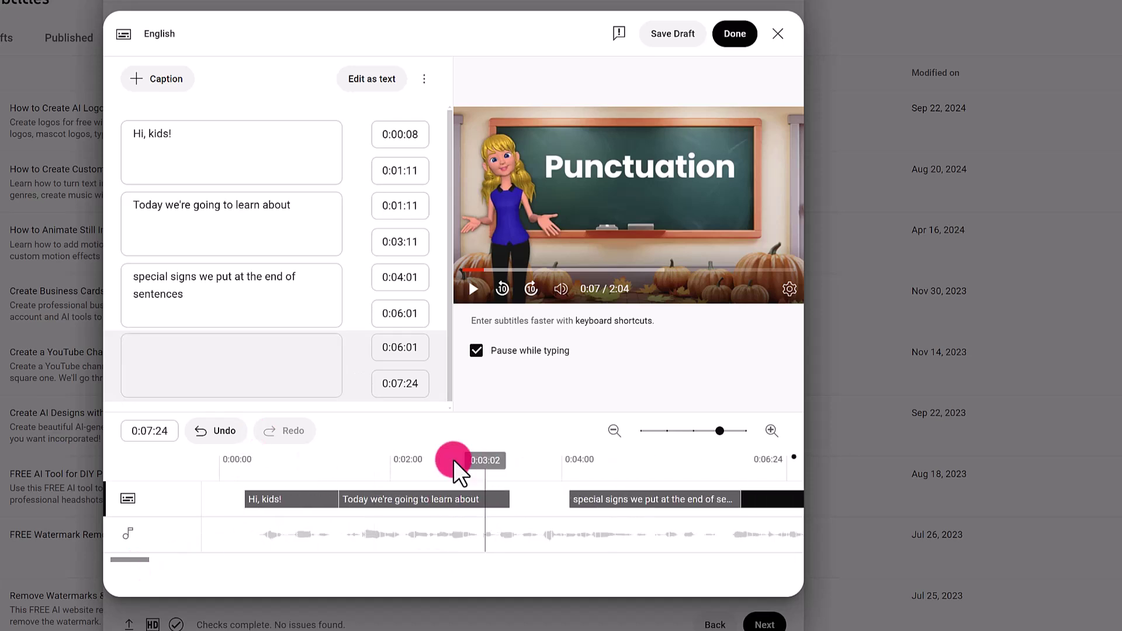
left_click(366, 462)
left_click_drag(354, 497, 368, 495)
left_click(268, 498)
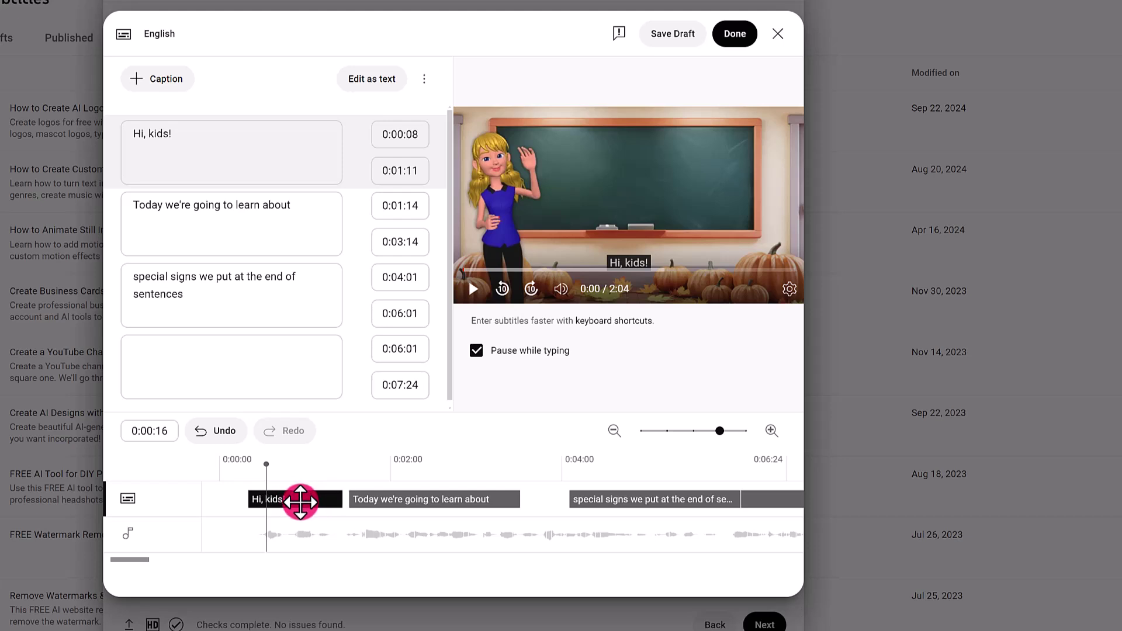
left_click_drag(293, 499, 291, 499)
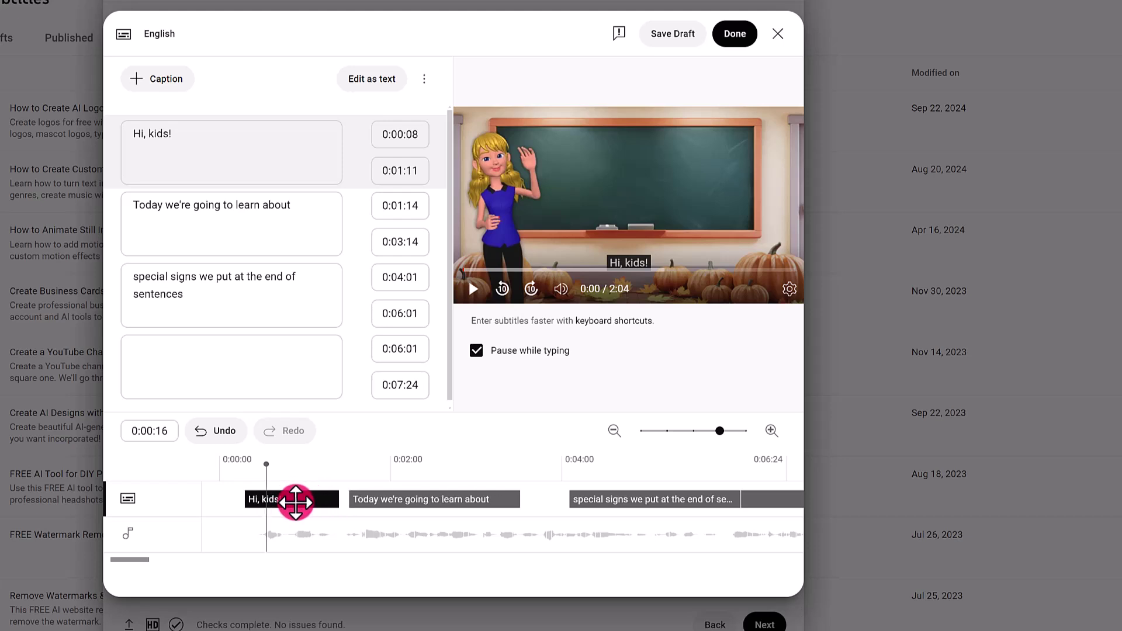
left_click(468, 270)
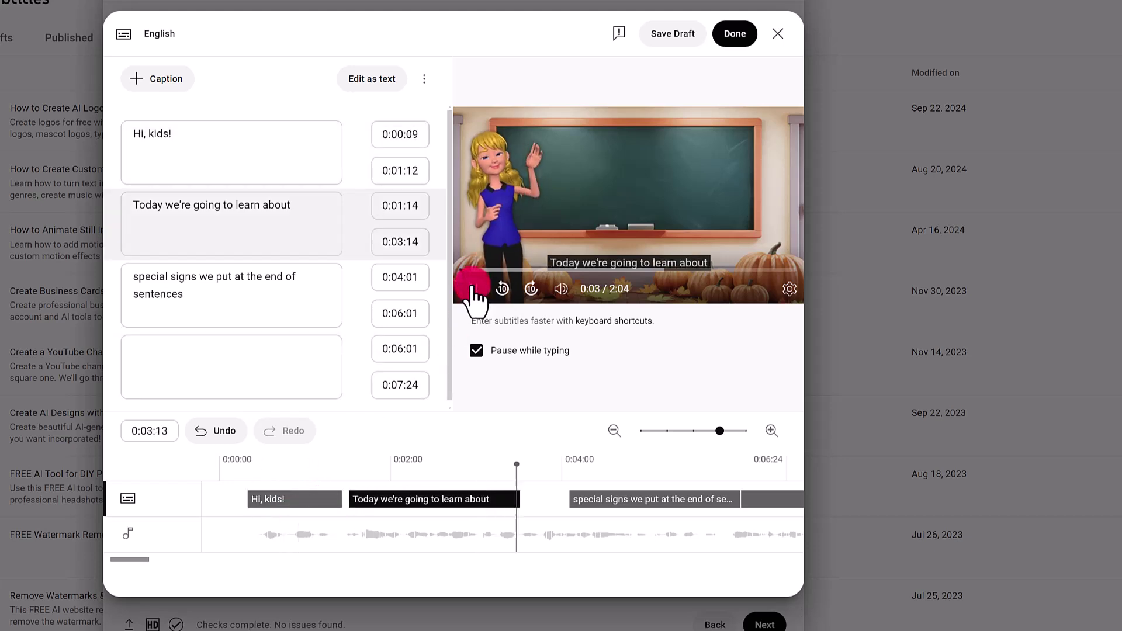
- Move the special signs caption earlier, stretch it to 0:07:13, and reposition the empty fourth caption
left_click_drag(582, 498, 535, 501)
left_click(468, 290)
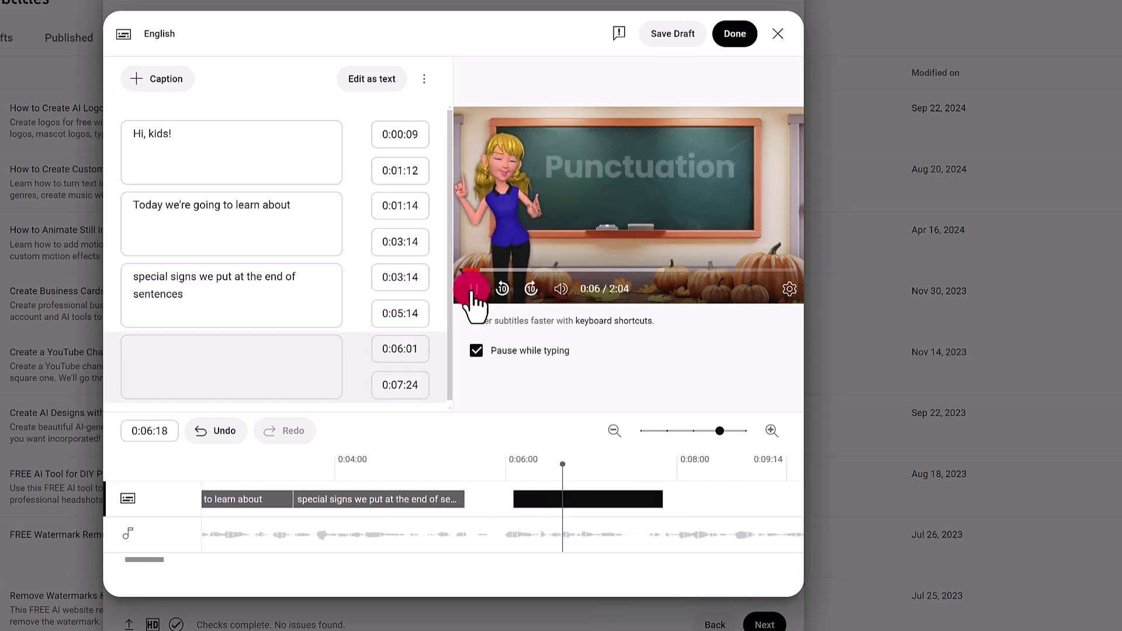
left_click(473, 290)
mouse_move(494, 499)
left_mouse_down()
mouse_move(608, 498)
mouse_move(584, 502)
left_mouse_up()
left_click_drag(401, 499, 570, 498)
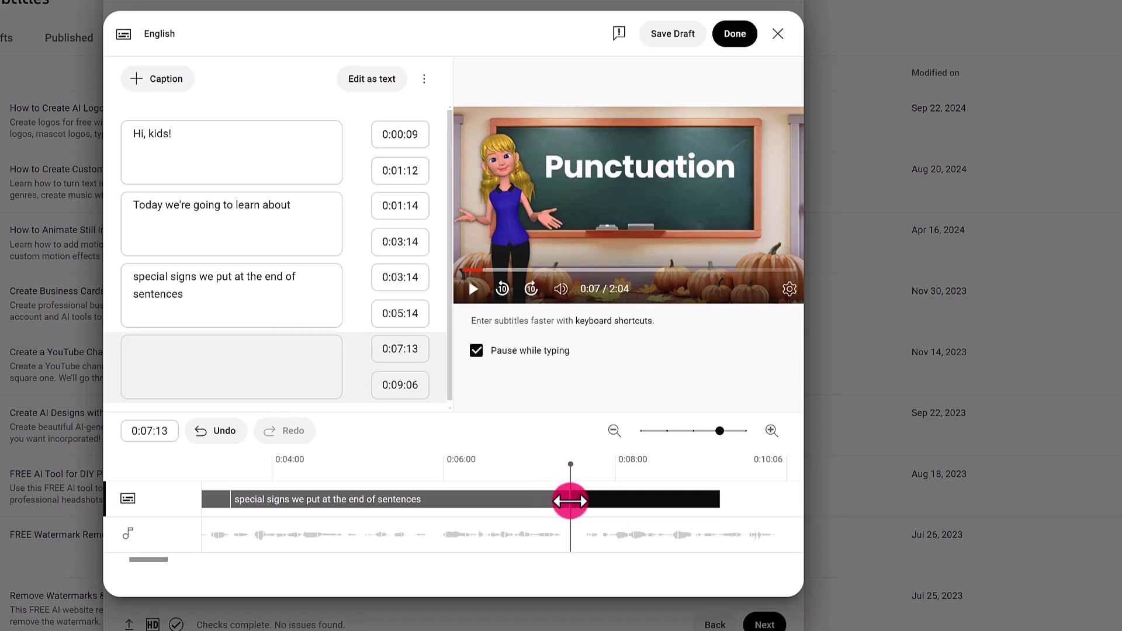
left_click(513, 456)
left_click(472, 288)
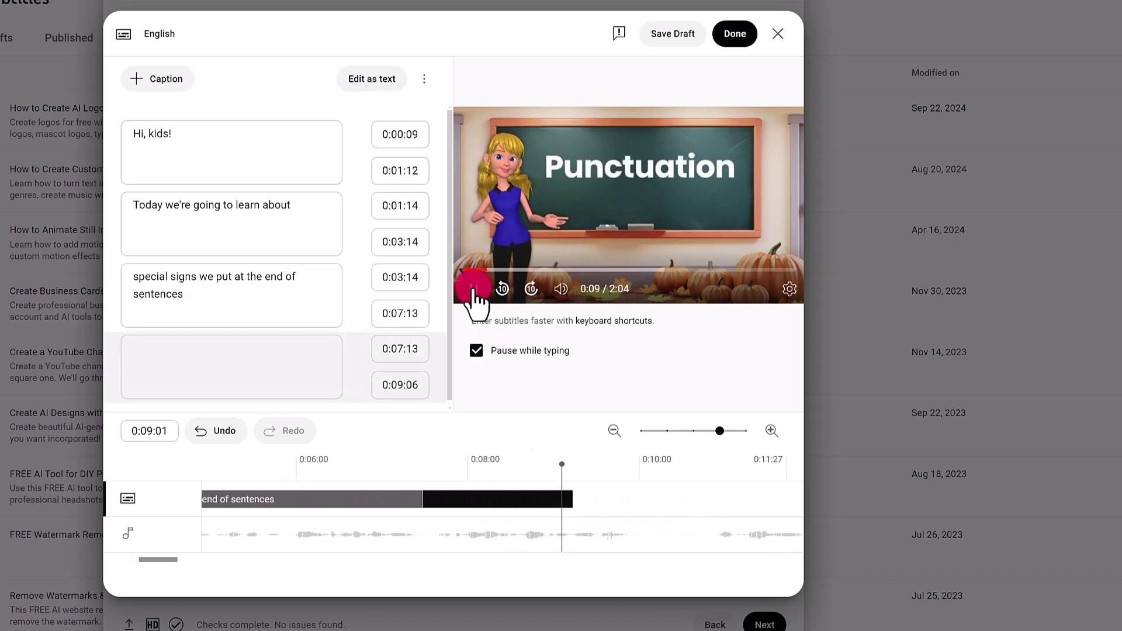
left_click(231, 362)
- Fill the fourth caption with 'to tell us how to read them.' and lengthen it
type("to tell us how to read them.")
left_click_drag(507, 500, 582, 500)
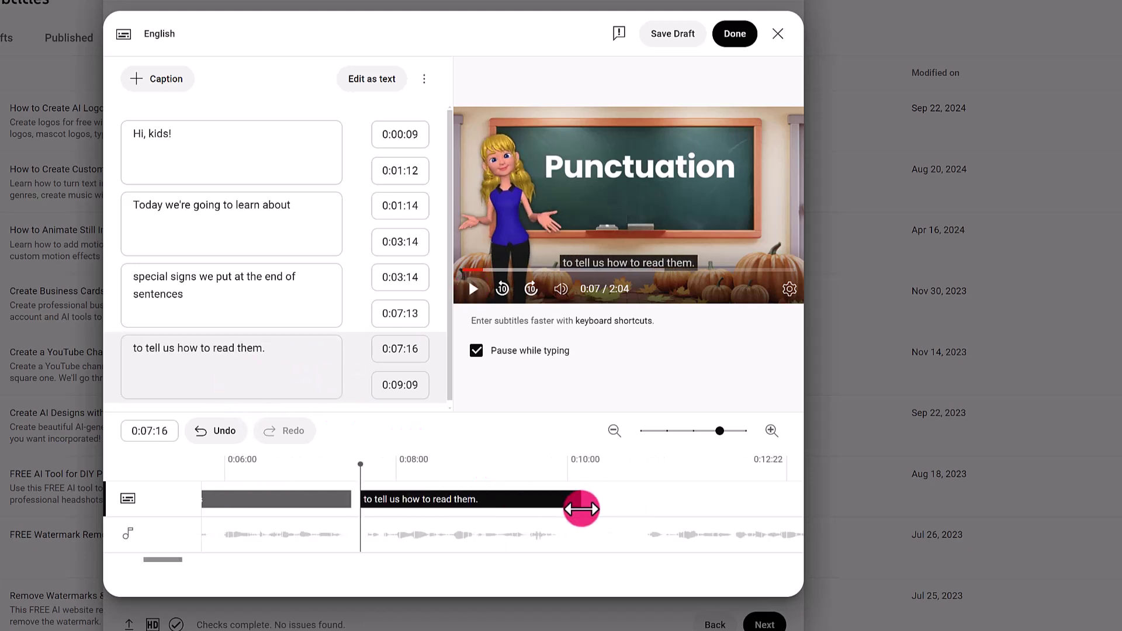
left_click(159, 276)
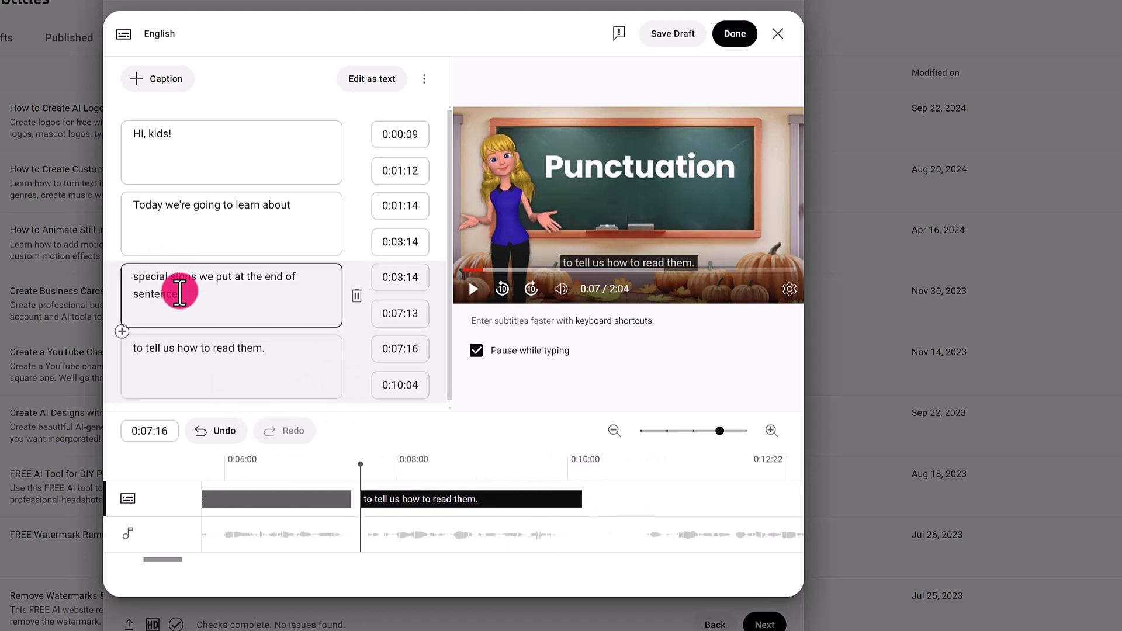
left_click(553, 205)
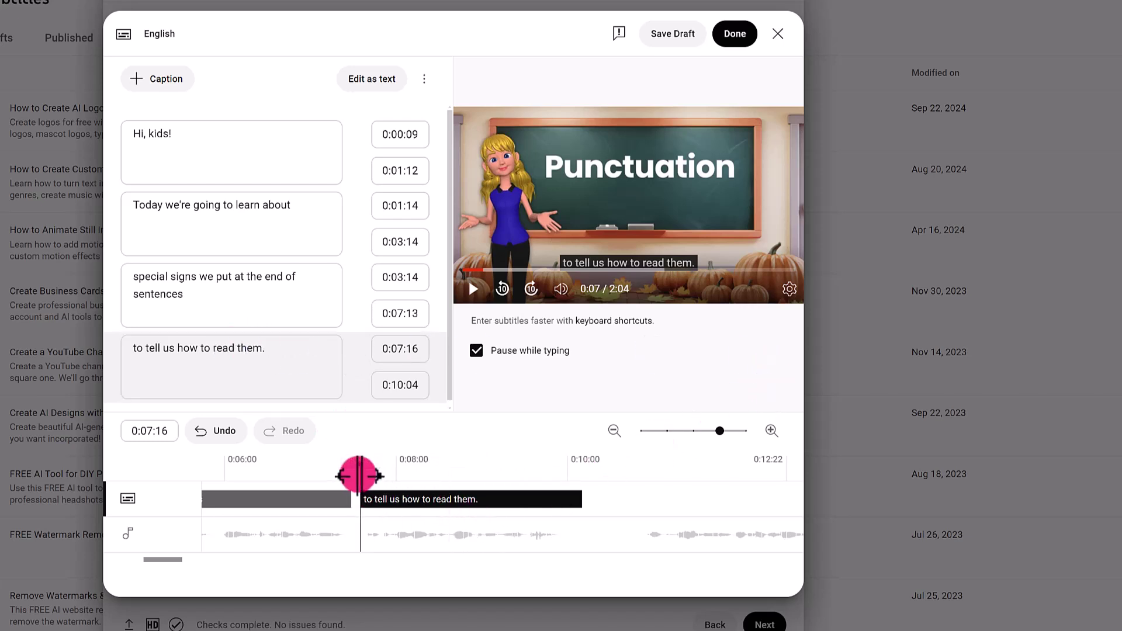
- Add a new caption at 0:10:19 and save the English subtitles with Done
left_click(469, 473)
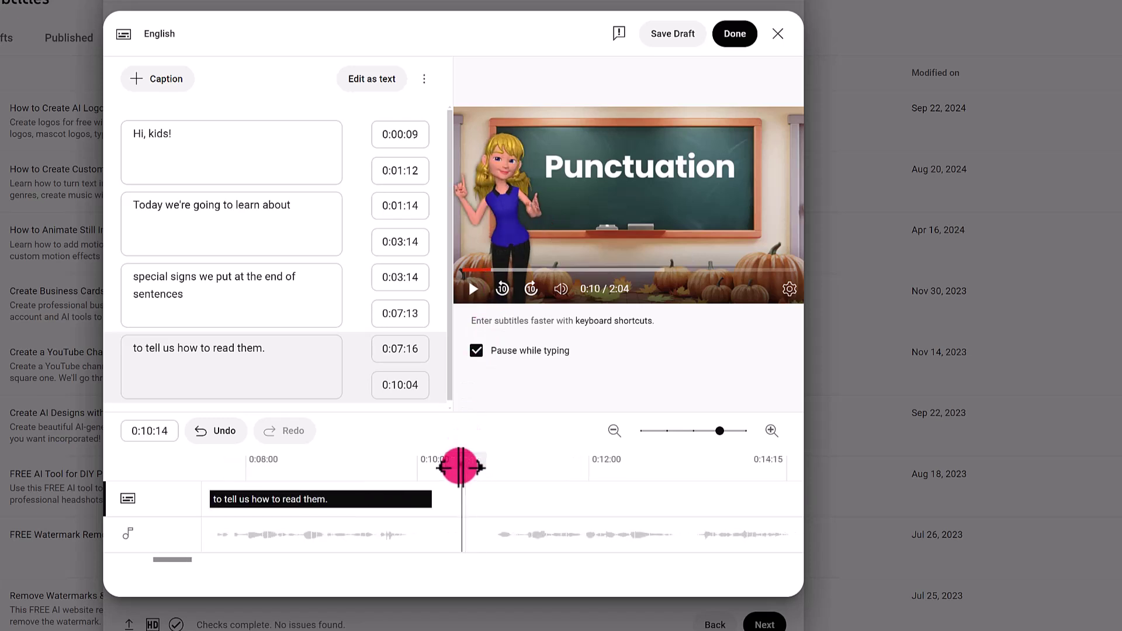
left_click_drag(468, 473, 472, 475)
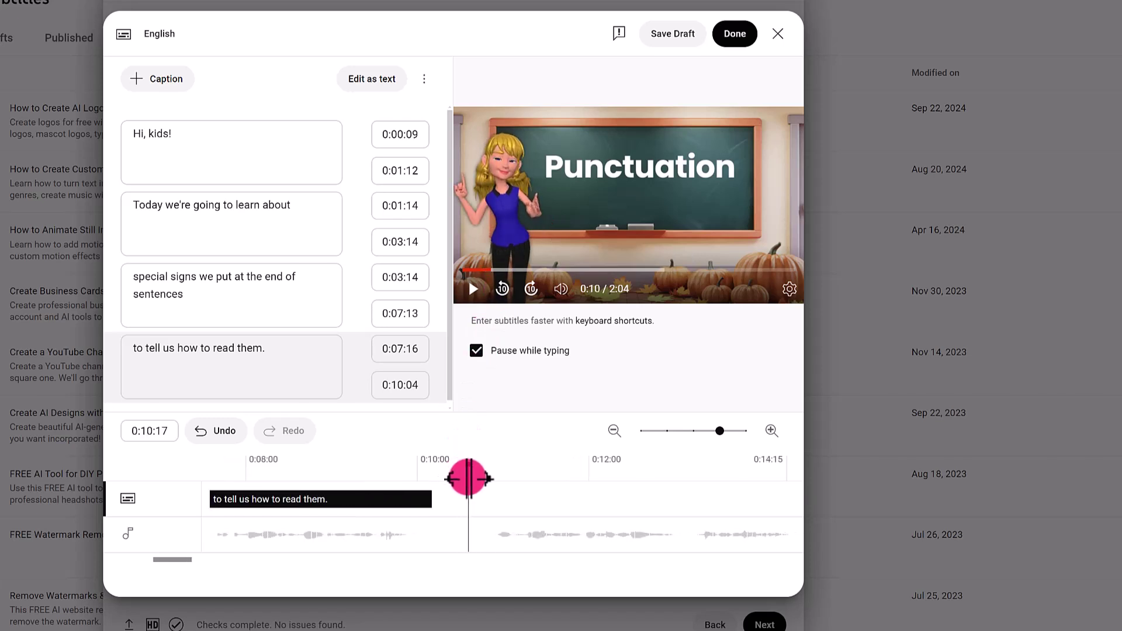
left_click_drag(472, 474, 477, 474)
left_click(158, 79)
left_click(473, 289)
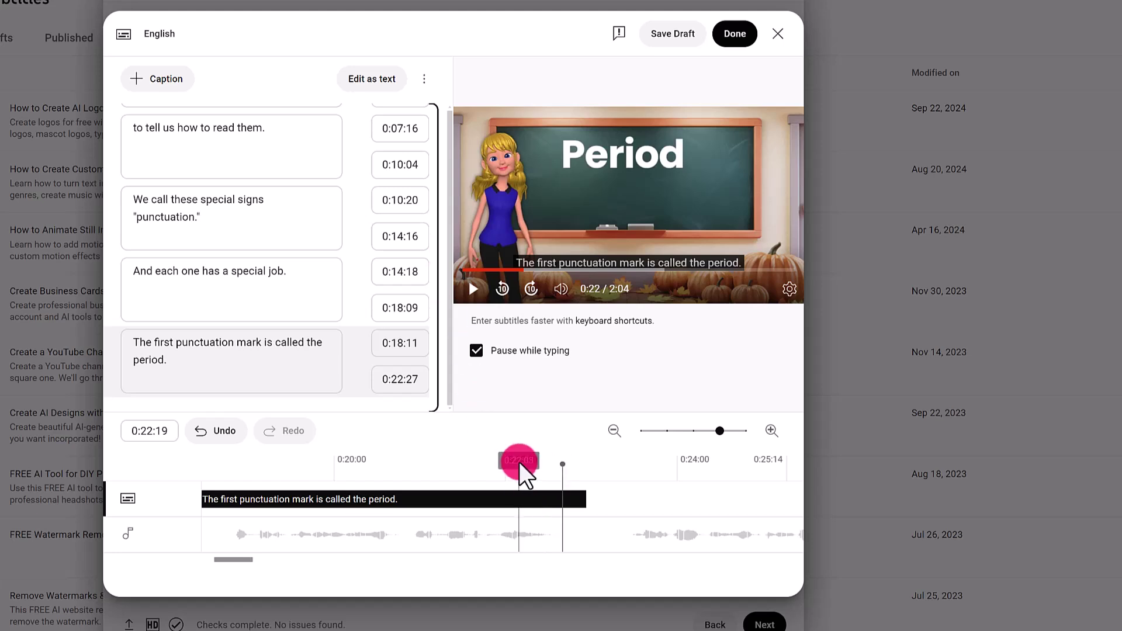
left_click(750, 34)
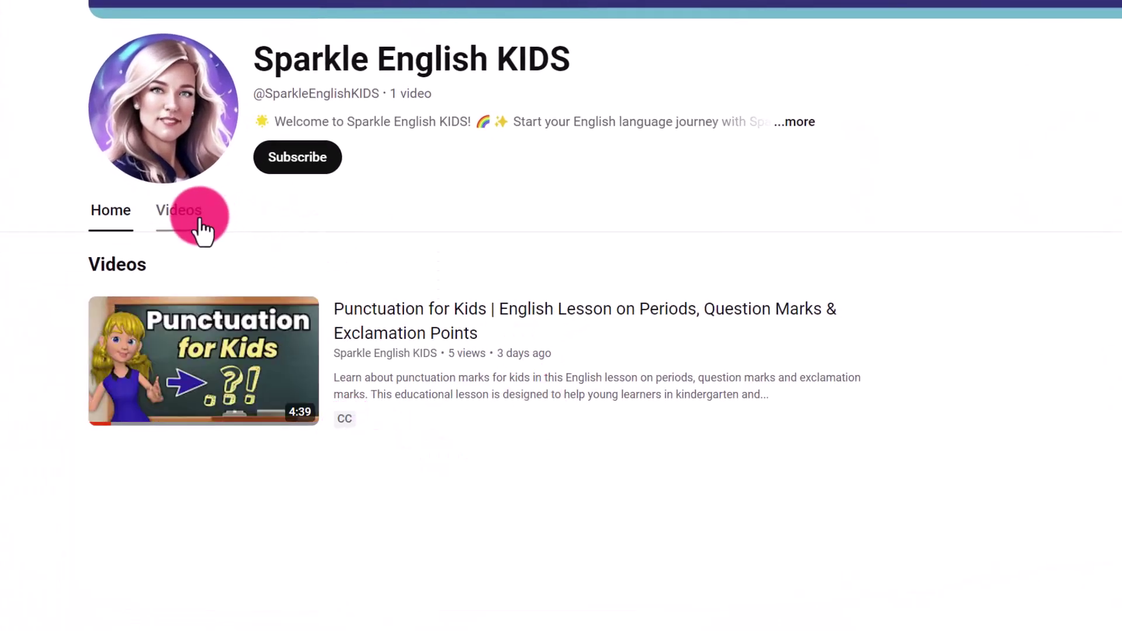
- Show the Sparkle English KIDS Videos tab listing the Punctuation for Kids lesson
left_click(198, 221)
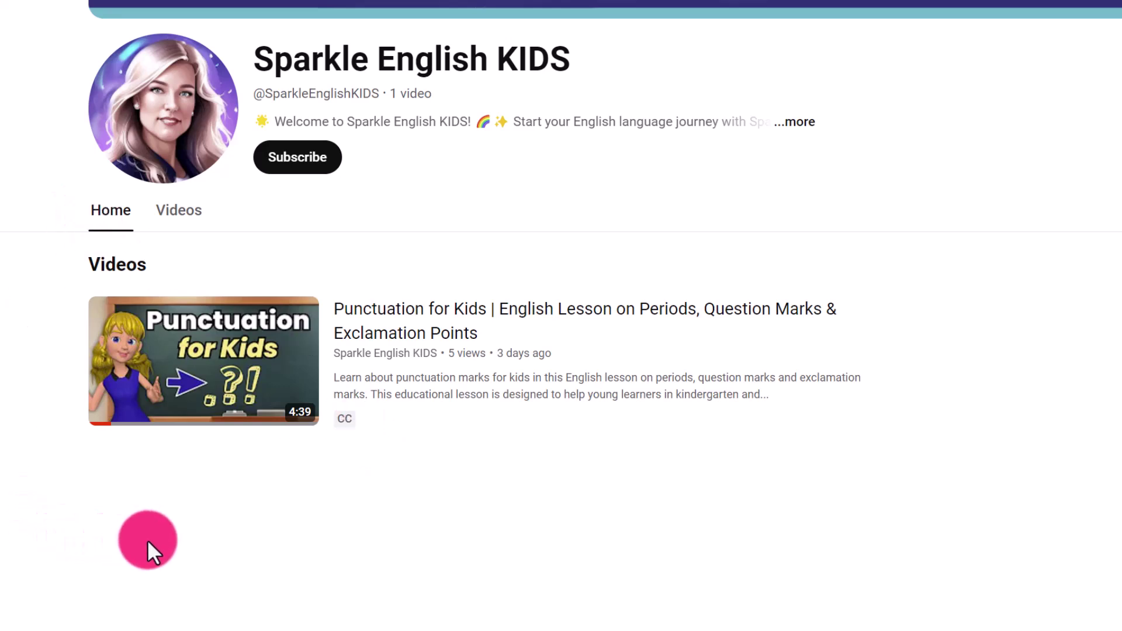
left_click(179, 212)
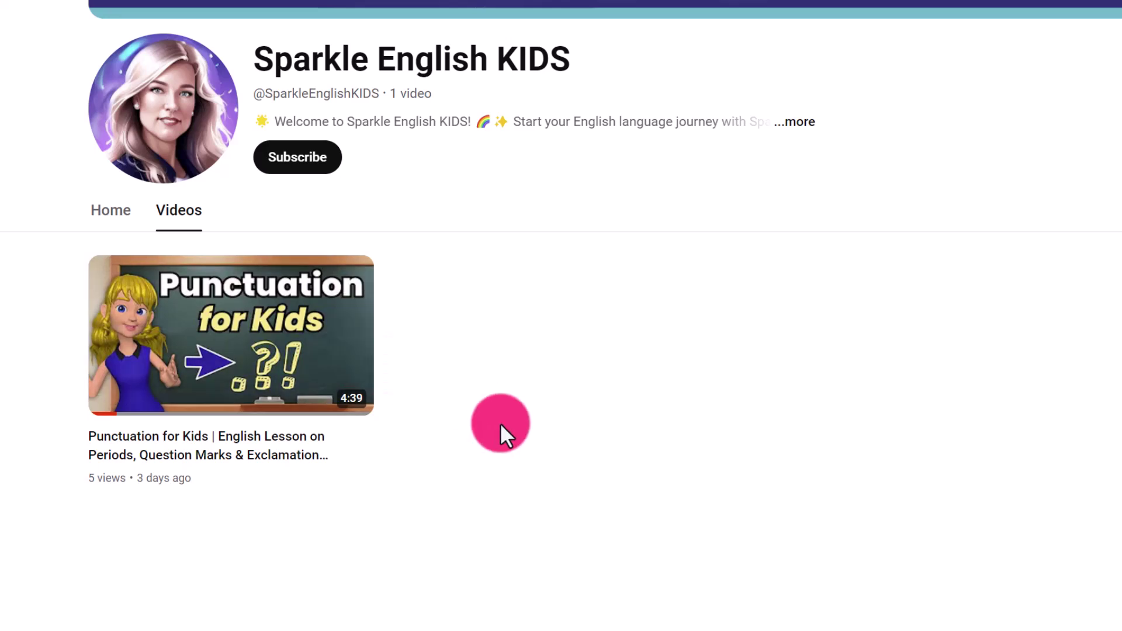